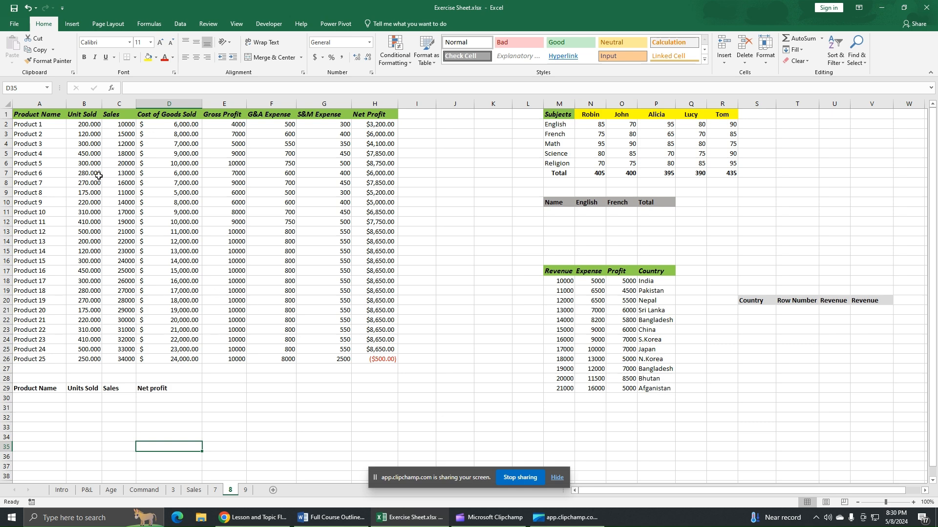
pyautogui.moveTo(51, 117); pyautogui.dragTo(352, 353)
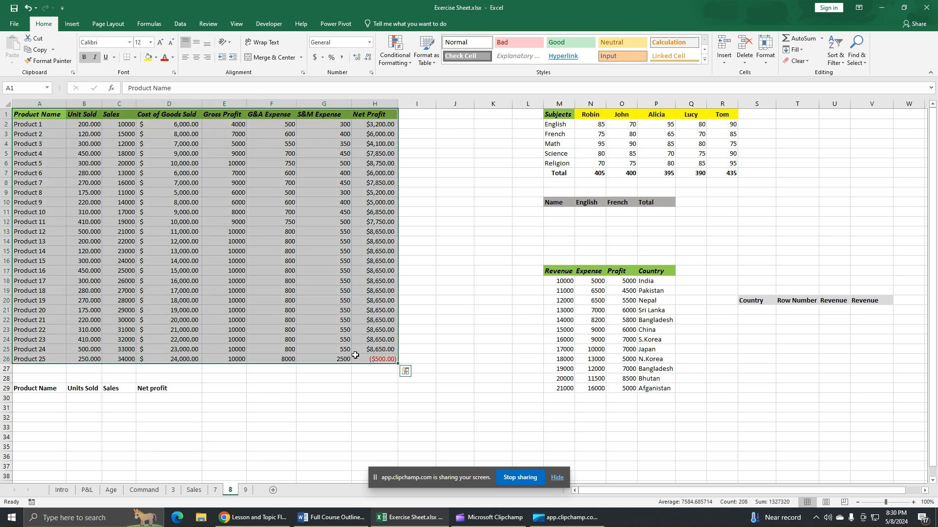
pyautogui.click(305, 387)
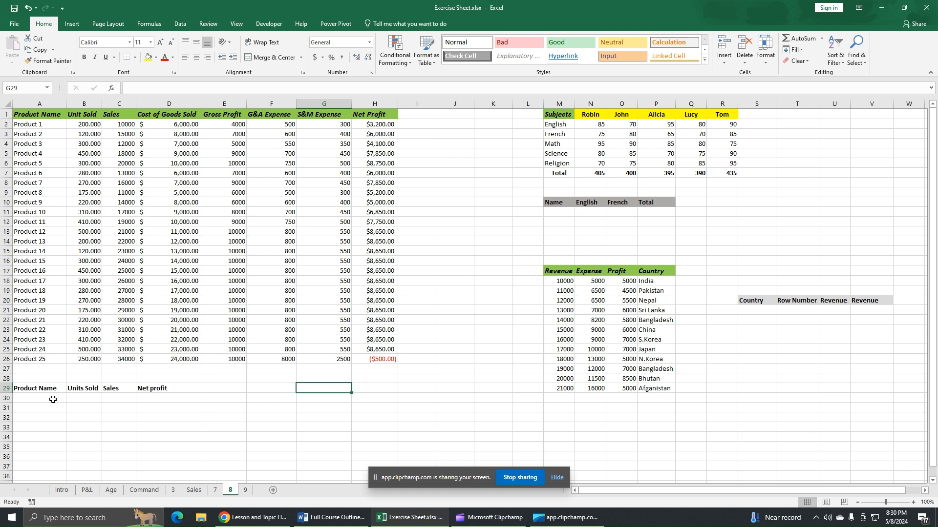
# Copy the Product 7 name from A8 and paste it as a value into A30 under Product Name
pyautogui.click(40, 186)
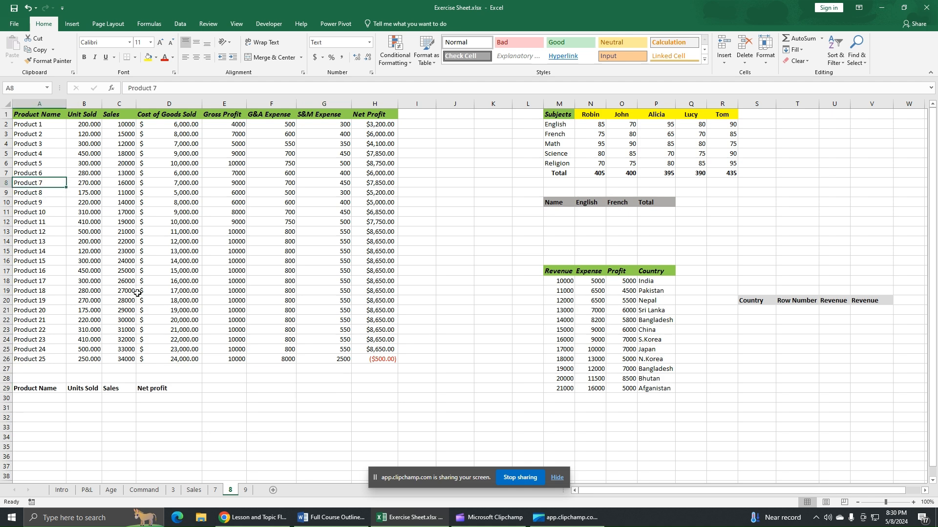
pyautogui.rightClick(52, 181)
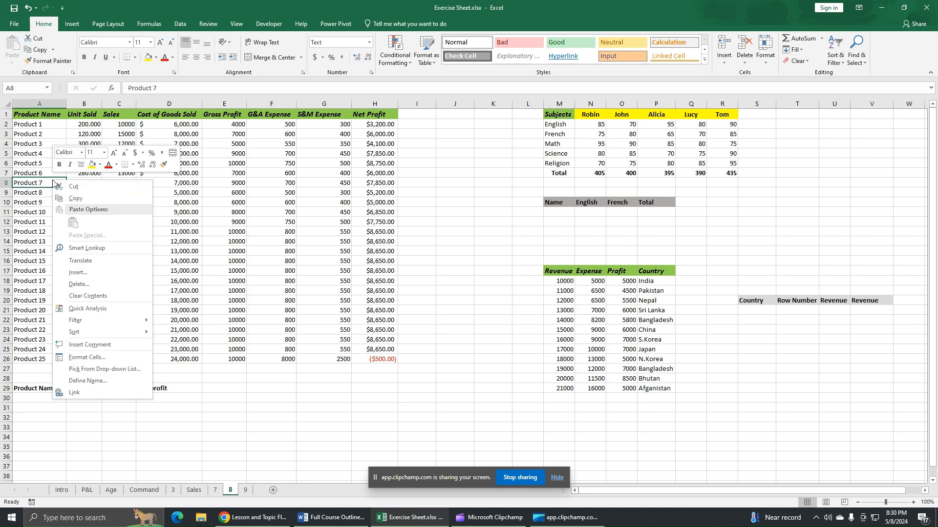
pyautogui.click(82, 199)
pyautogui.rightClick(37, 398)
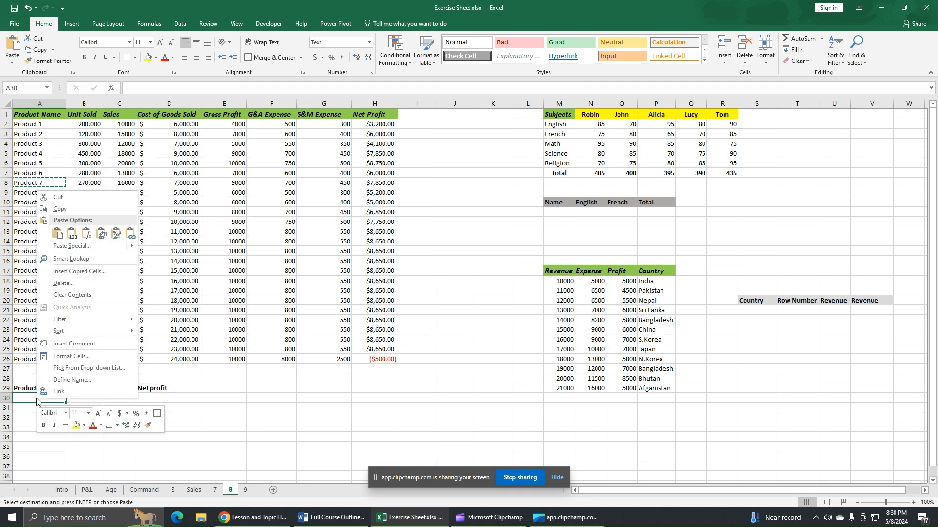
pyautogui.click(71, 235)
pyautogui.click(44, 435)
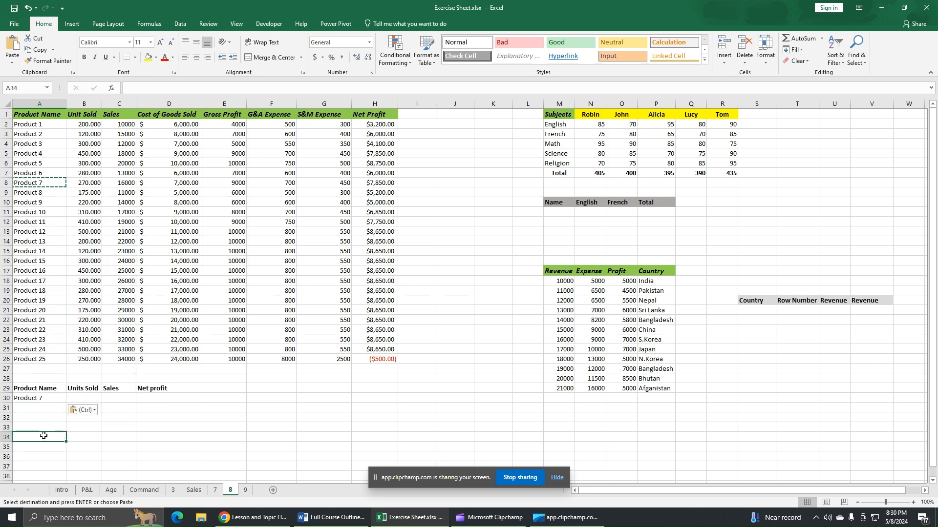
pyautogui.click(37, 399)
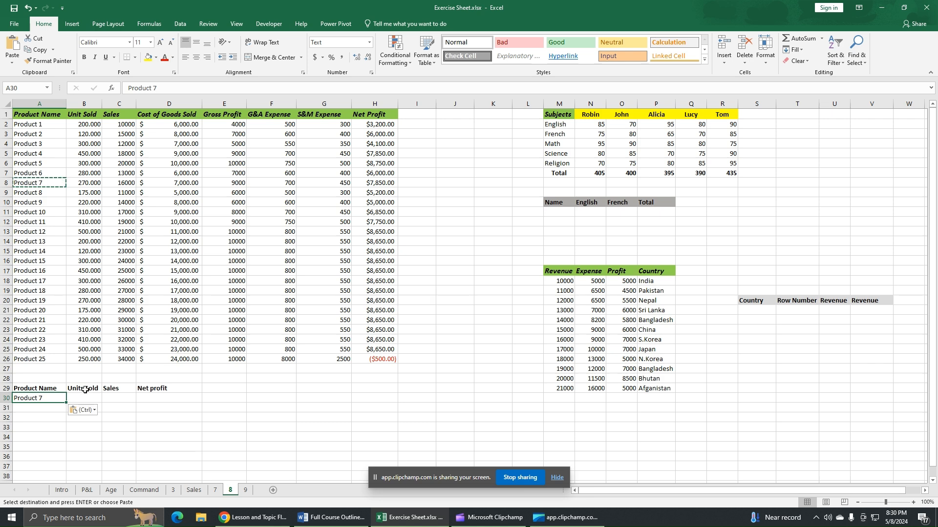
# Enter =VLOOKUP(A30,A1:H26,2,FALSE) in B30 to return the units sold for the product in A30
pyautogui.click(79, 400)
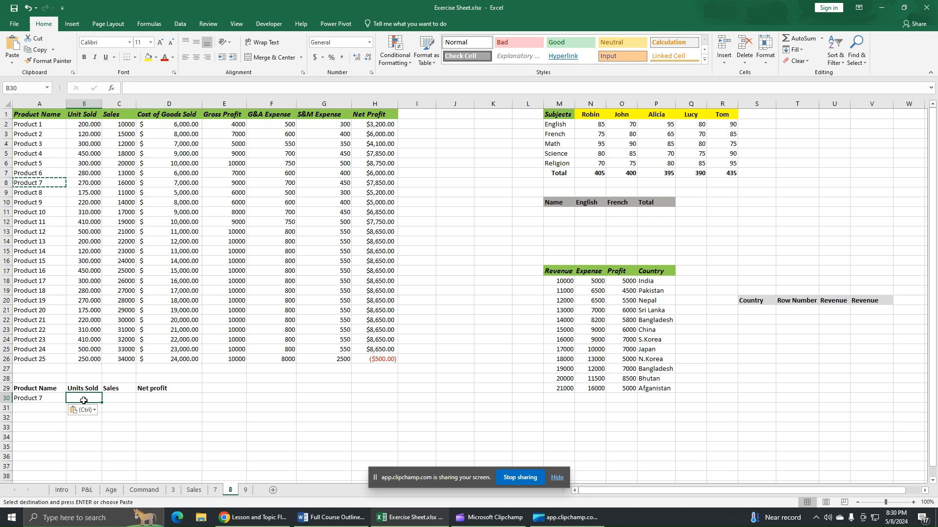
pyautogui.write('=')
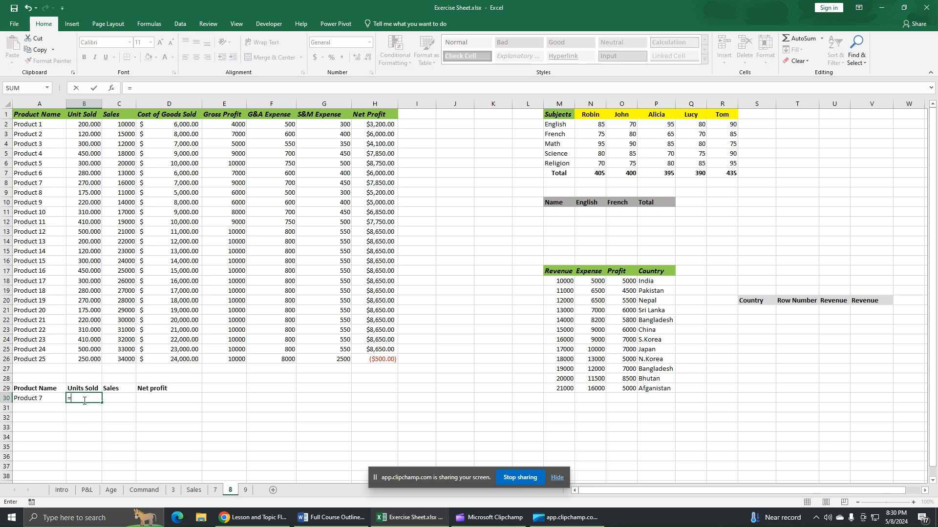
pyautogui.write('vl')
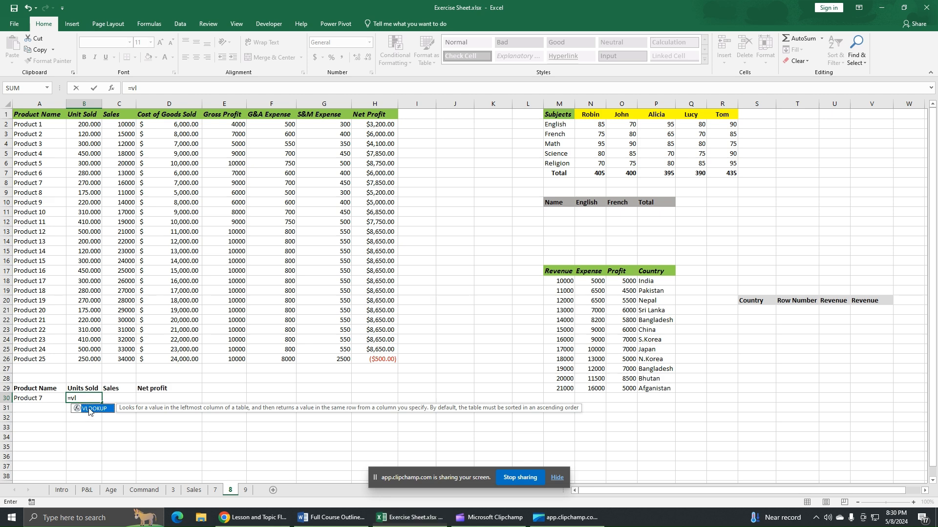
pyautogui.doubleClick(88, 410)
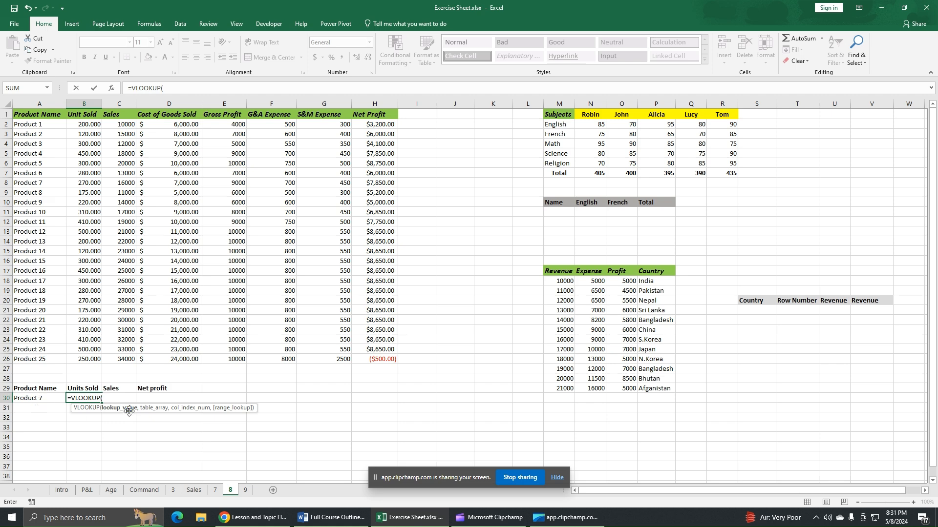
pyautogui.click(41, 398)
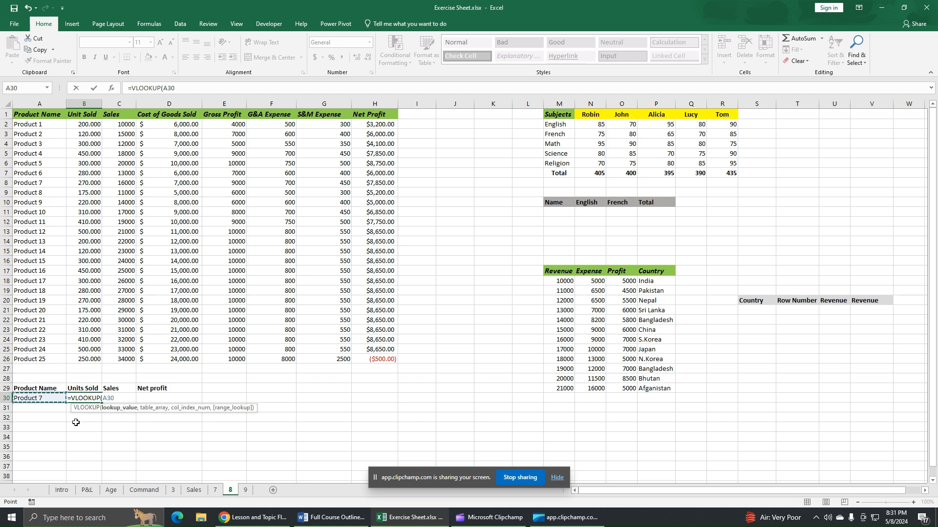
pyautogui.write(',')
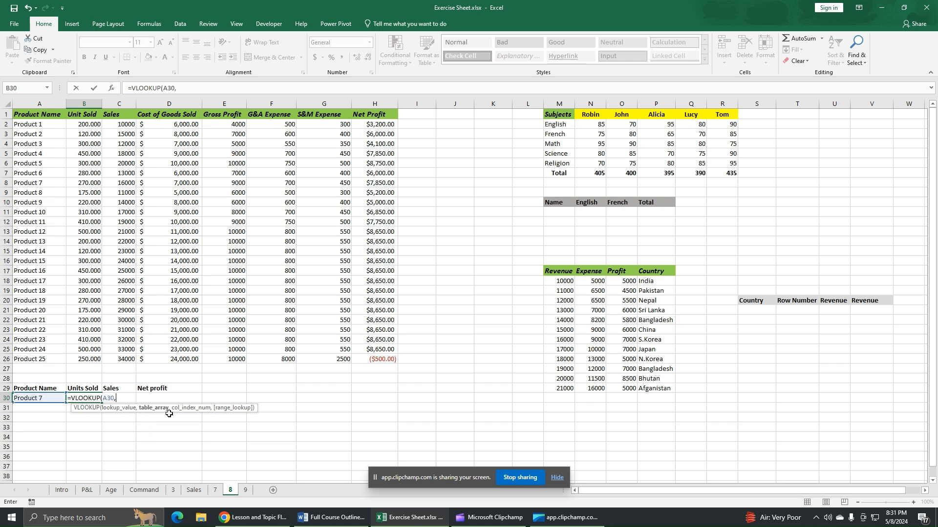
pyautogui.moveTo(37, 116); pyautogui.dragTo(367, 357)
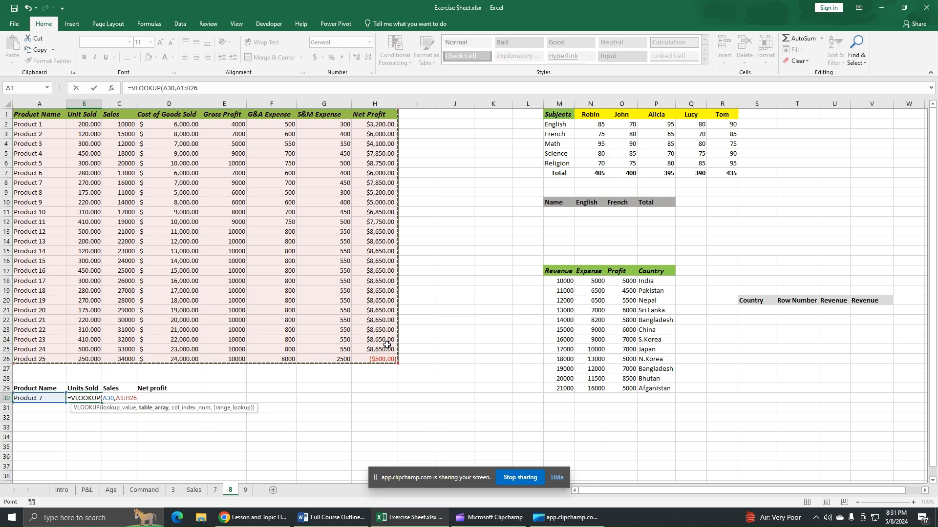
pyautogui.write(',2')
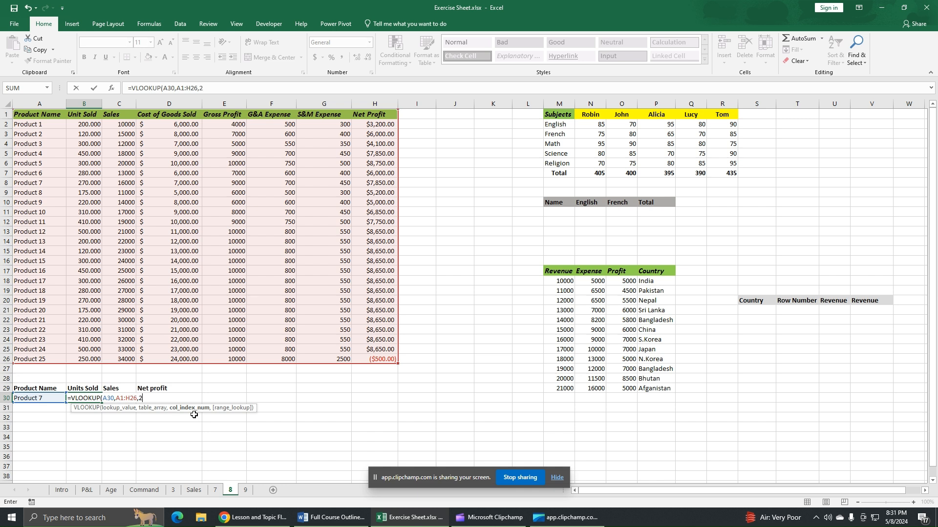
pyautogui.write(',')
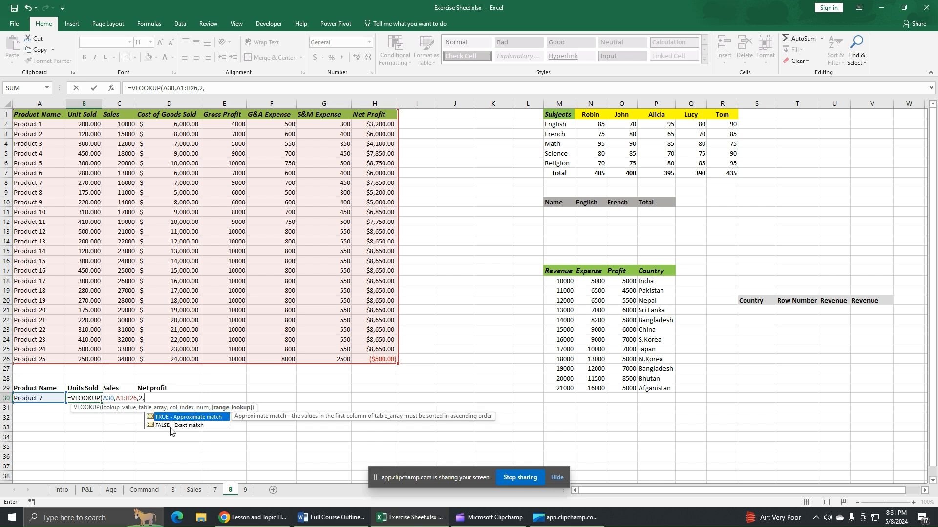
pyautogui.doubleClick(199, 426)
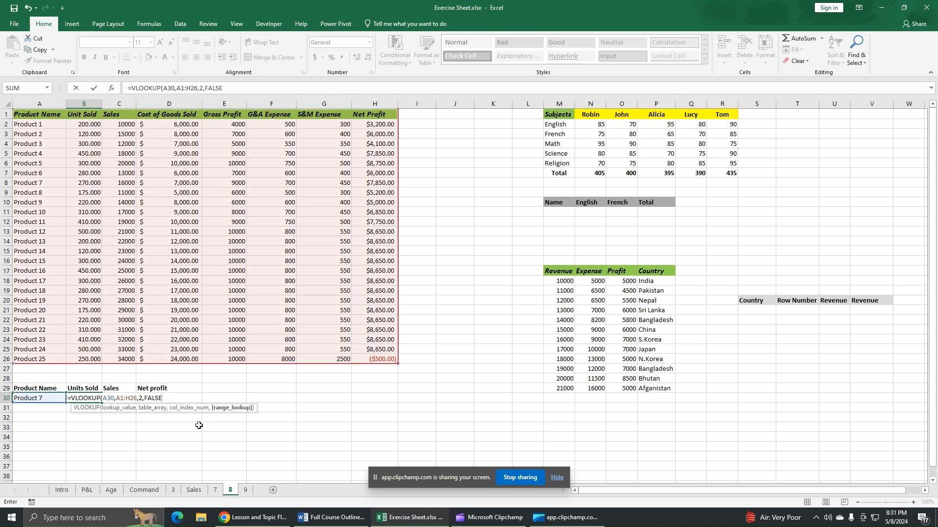
pyautogui.write(')')
pyautogui.press('Return')
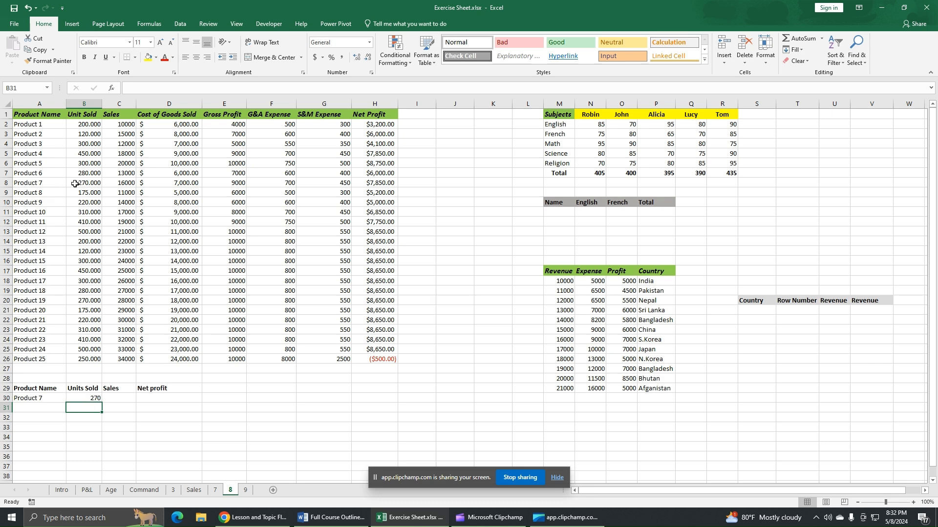
# Replace the product name in A30 with Product 25, copied from A26 and pasted as a value
pyautogui.click(41, 361)
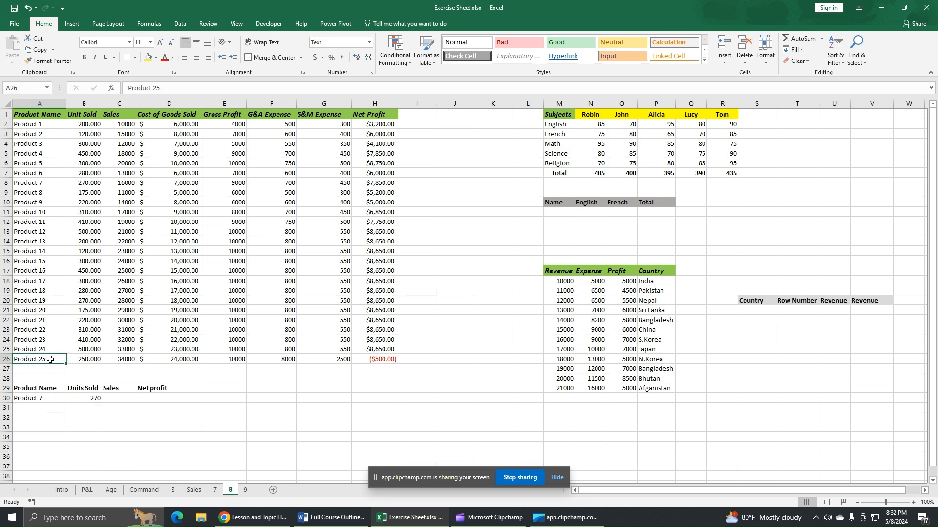
pyautogui.rightClick(50, 360)
pyautogui.click(95, 160)
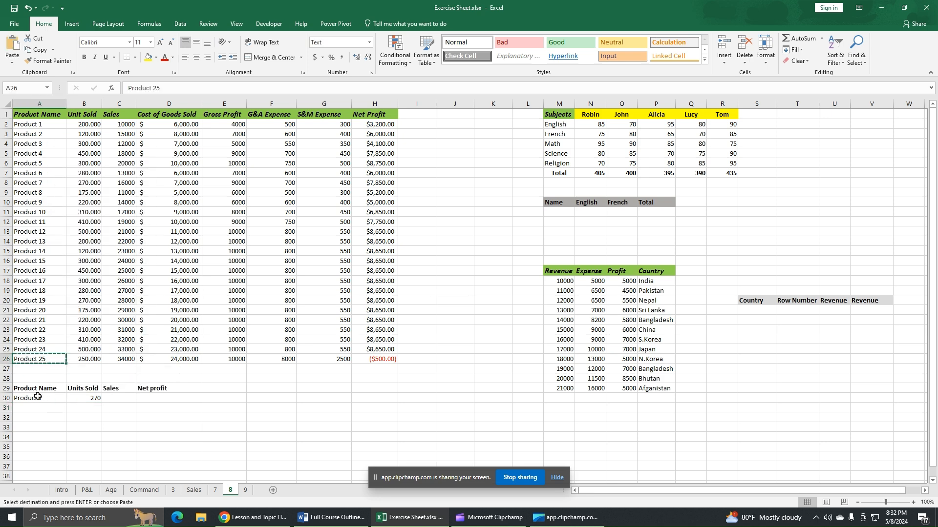
pyautogui.rightClick(38, 398)
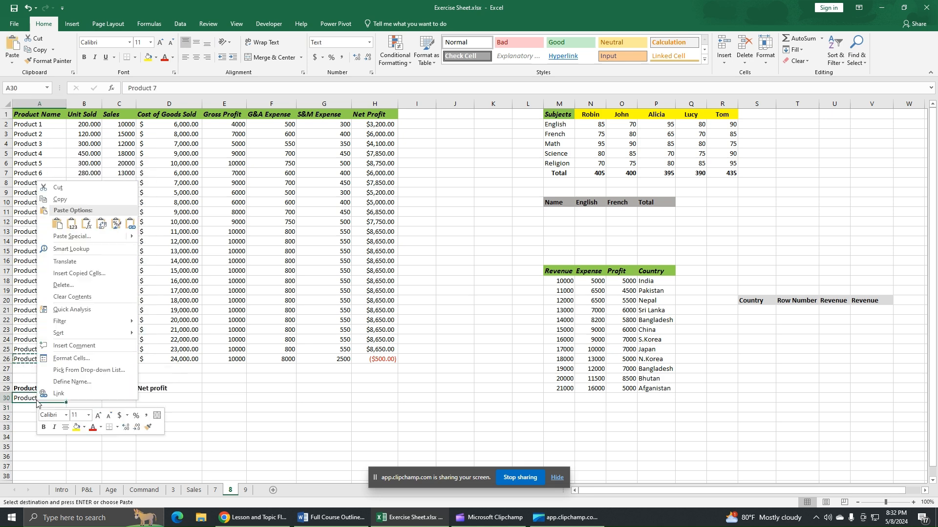
pyautogui.click(72, 223)
pyautogui.click(143, 425)
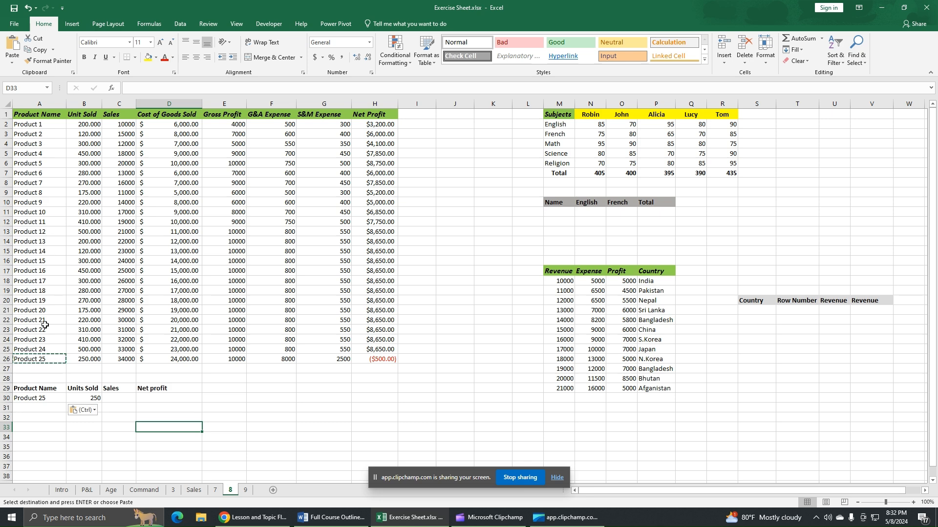
# Add a list data validation to A30 using the product names in =$A$2:$A$26 as its source
pyautogui.click(39, 400)
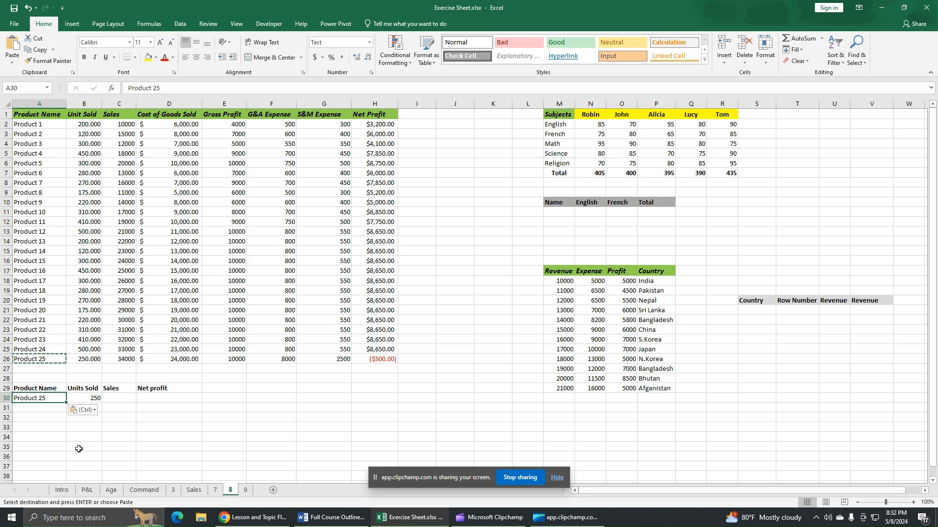
pyautogui.click(179, 25)
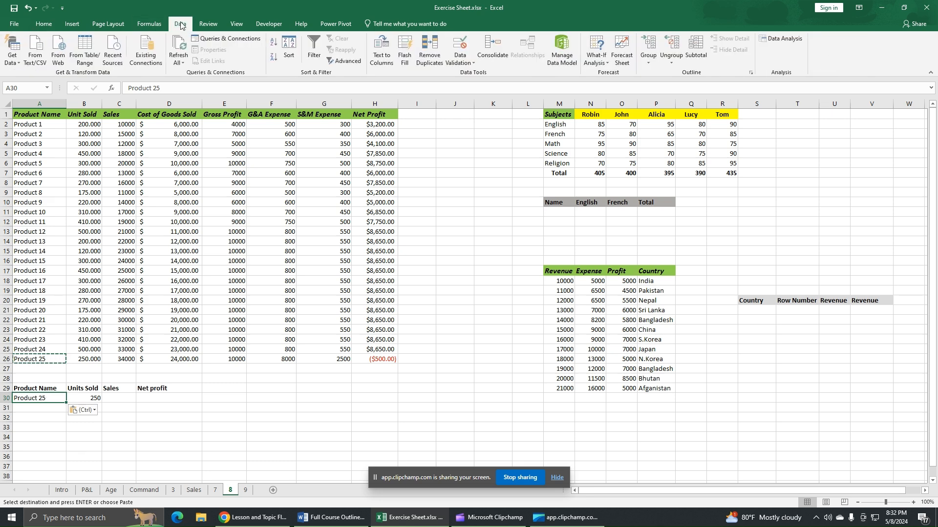
pyautogui.click(462, 57)
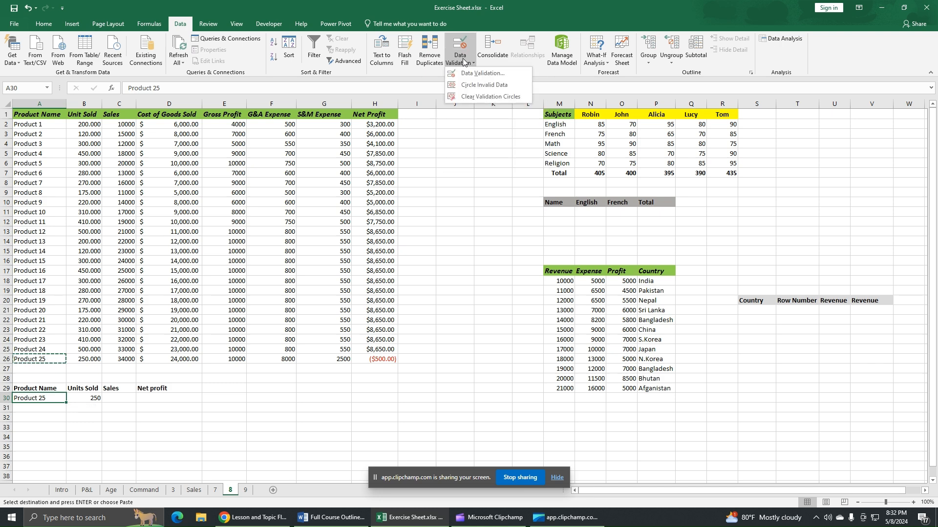
pyautogui.click(475, 76)
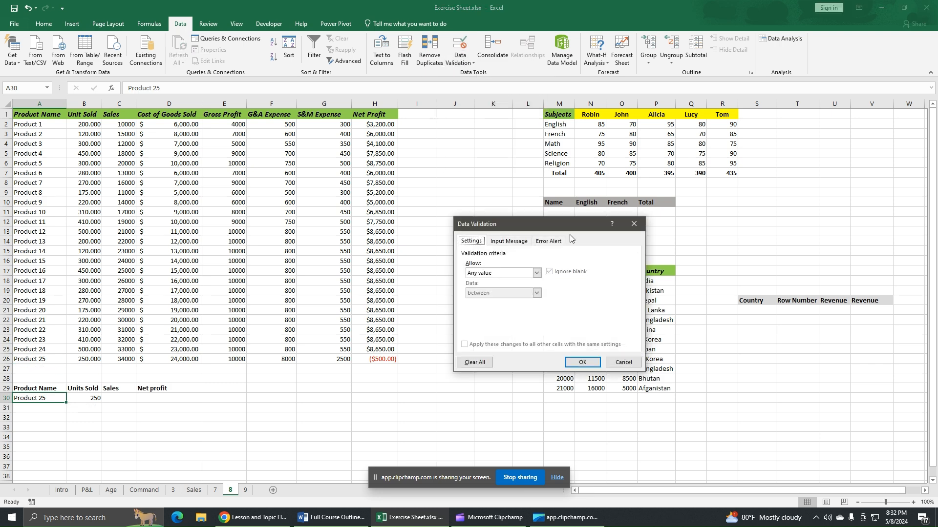
pyautogui.click(537, 274)
pyautogui.click(485, 307)
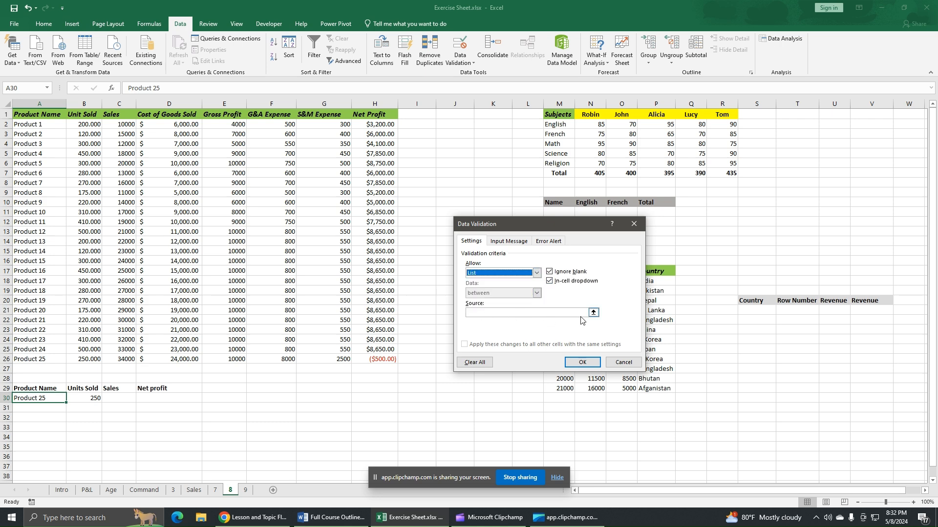
pyautogui.click(593, 313)
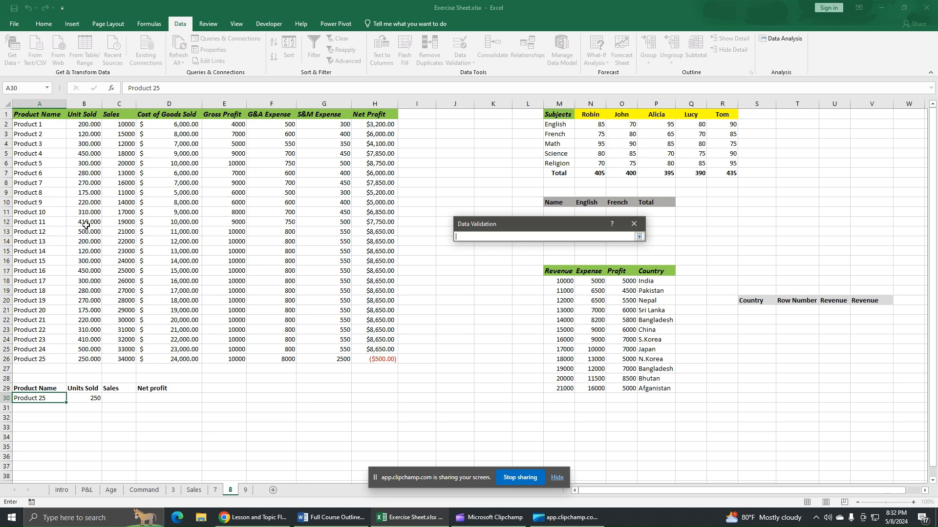
pyautogui.moveTo(34, 126); pyautogui.dragTo(33, 361)
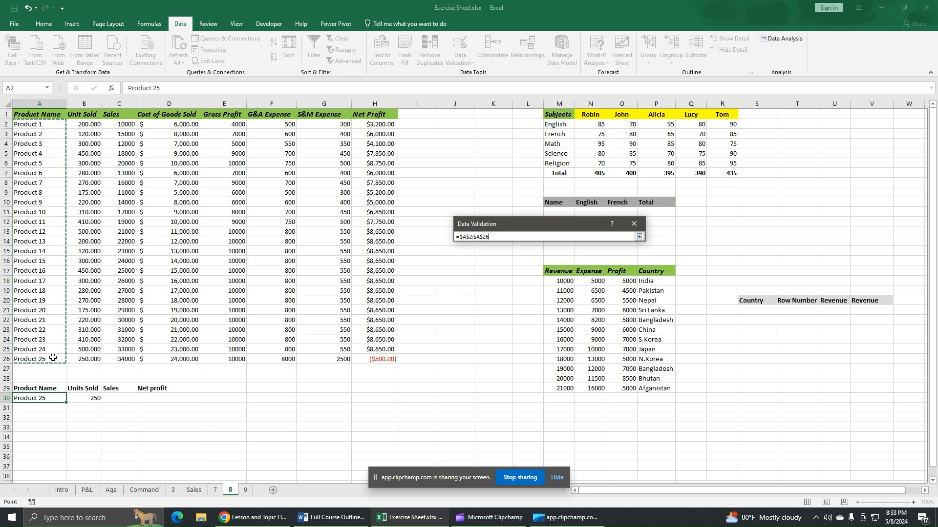
pyautogui.press('Return')
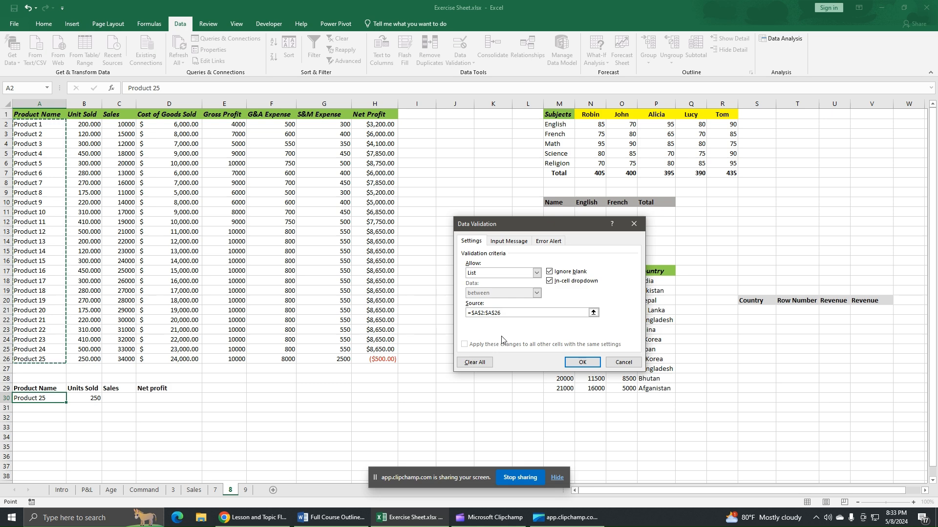
pyautogui.click(572, 362)
pyautogui.click(31, 419)
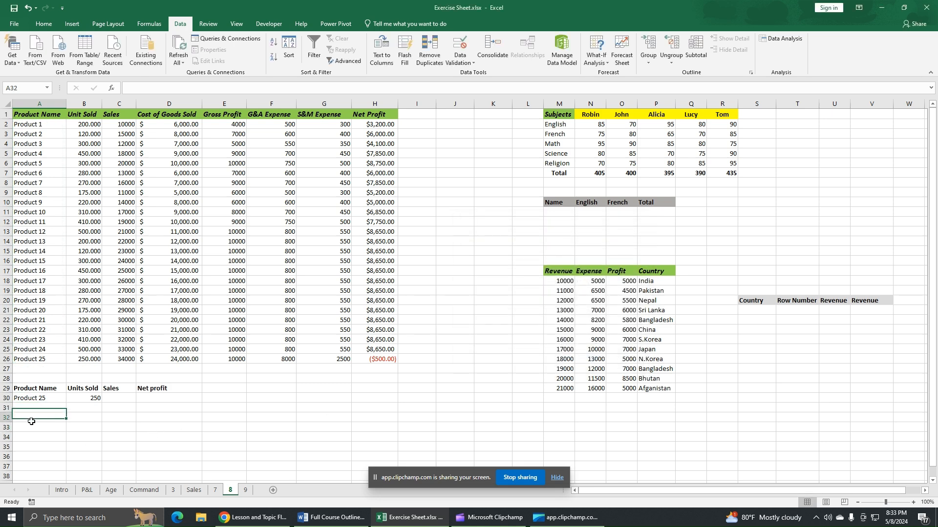
# Choose Product 24 from the validation list in A30
pyautogui.click(36, 399)
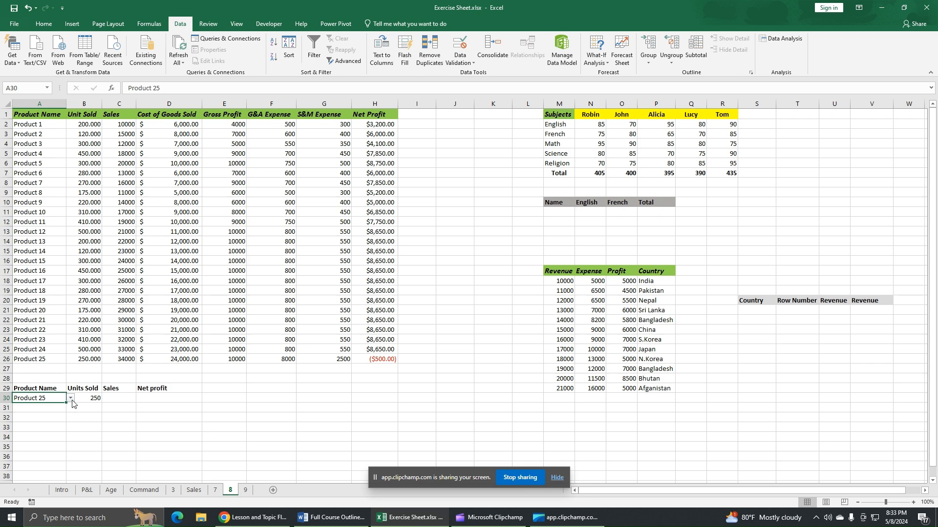
pyautogui.click(71, 399)
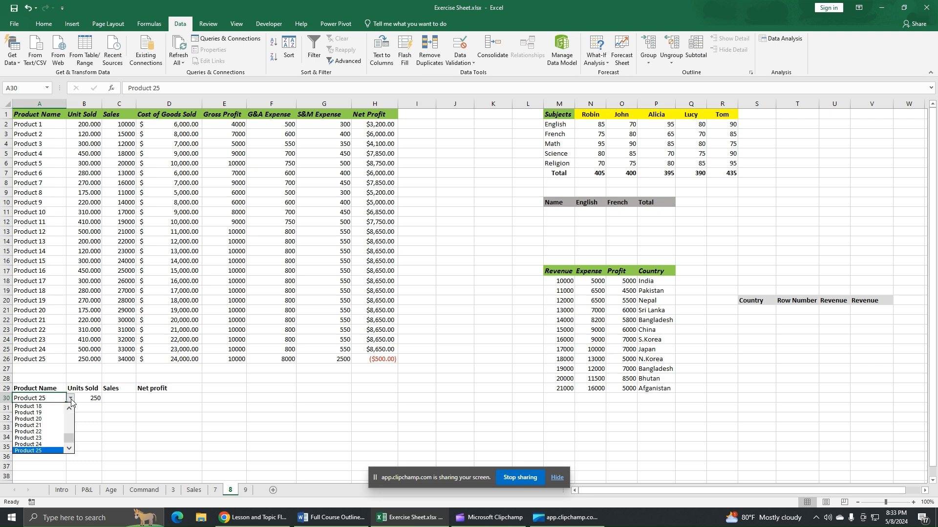
pyautogui.moveTo(68, 439)
pyautogui.mouseDown()
pyautogui.moveTo(69, 405)
pyautogui.moveTo(69, 451)
pyautogui.mouseUp()
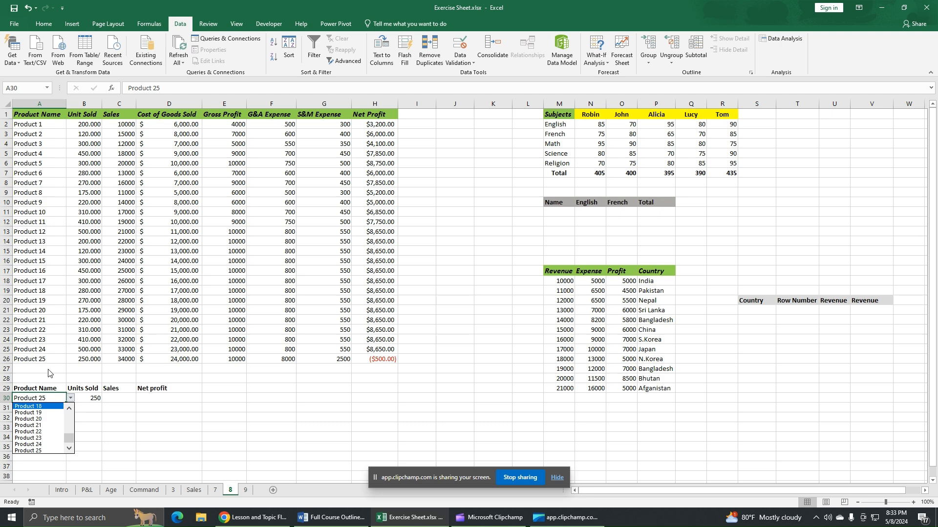
pyautogui.click(39, 444)
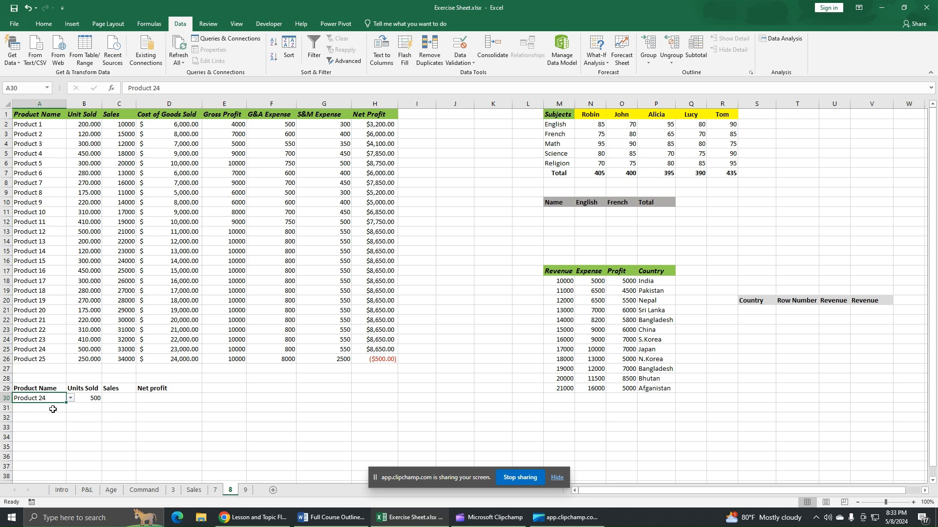
# Enter =VLOOKUP(A30,A1:H26,3,FALSE) in C30 to return the sales for the product in A30
pyautogui.click(124, 399)
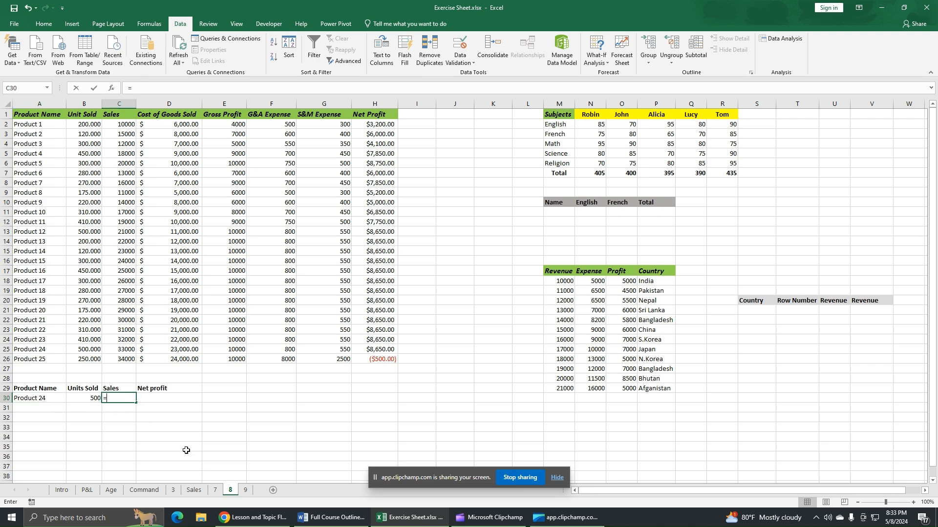
pyautogui.write('=vlo')
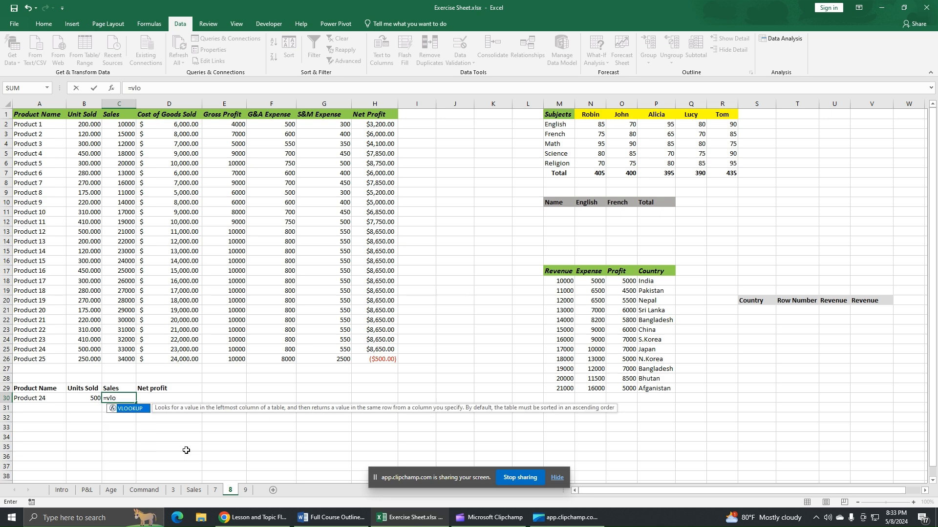
pyautogui.doubleClick(132, 409)
pyautogui.click(58, 403)
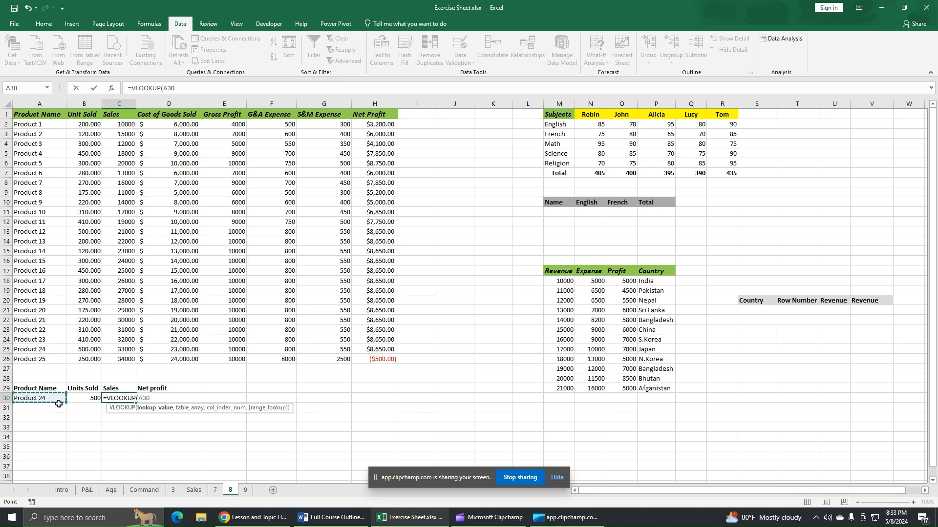
pyautogui.write(',')
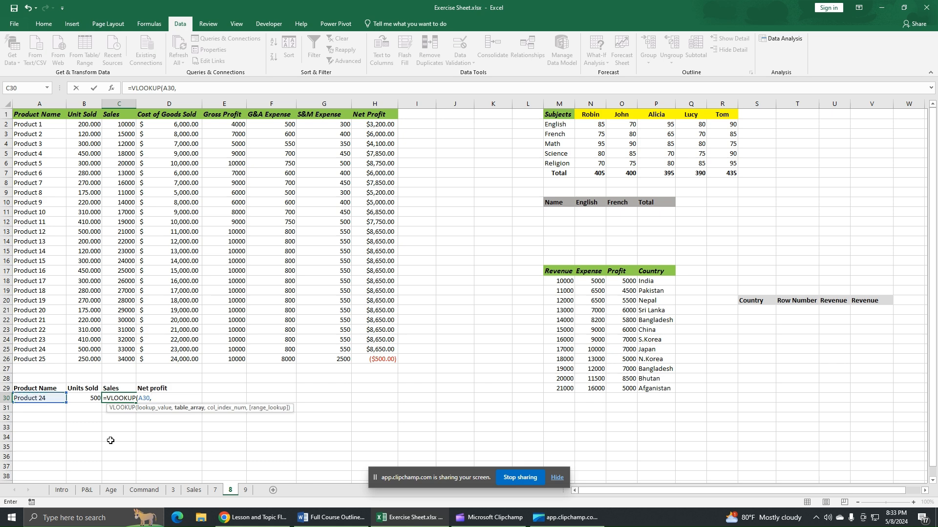
pyautogui.moveTo(45, 115); pyautogui.dragTo(363, 358)
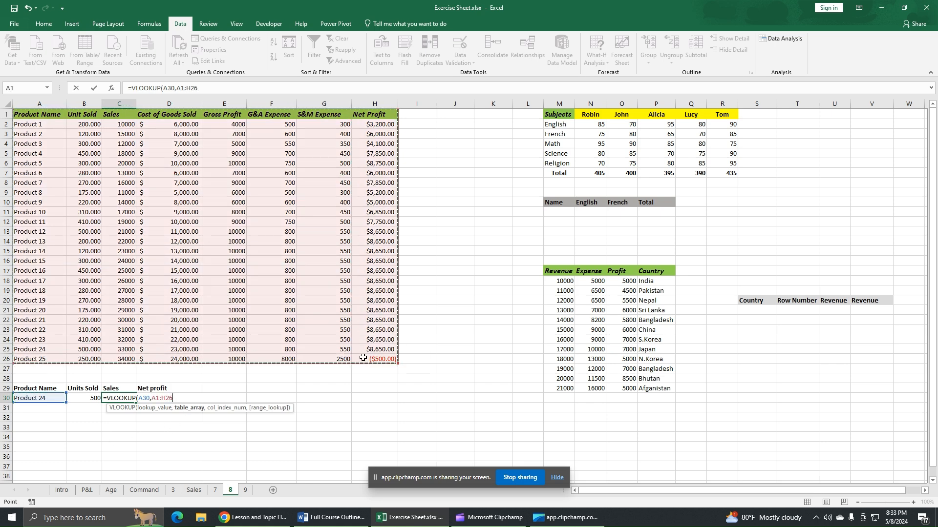
pyautogui.write(',3')
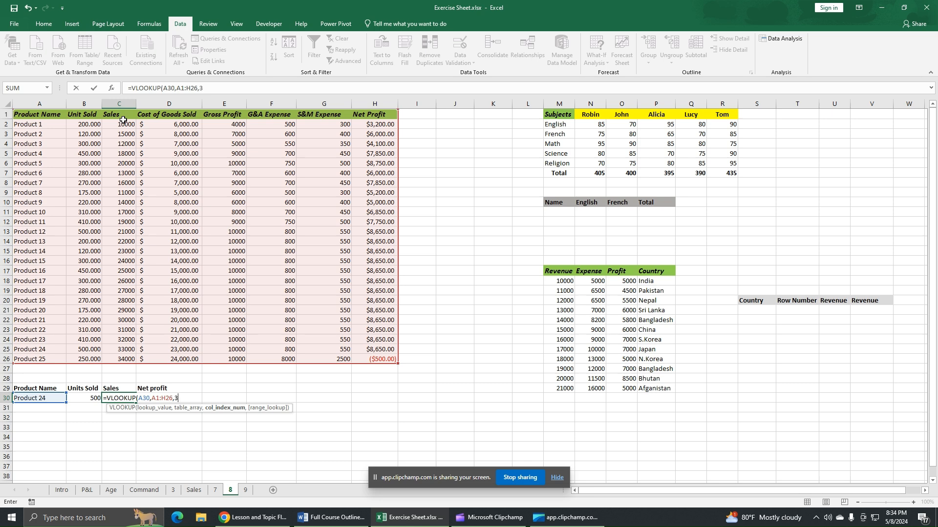
pyautogui.write(',')
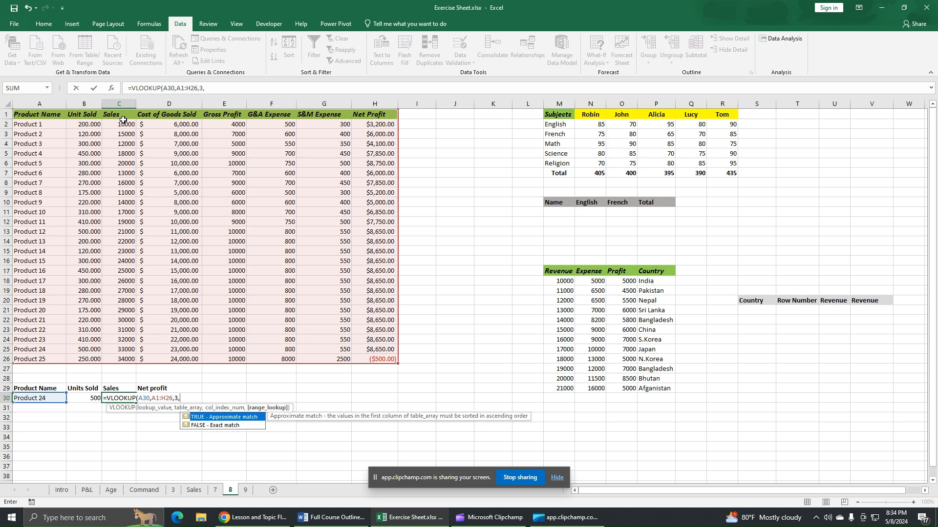
pyautogui.doubleClick(218, 426)
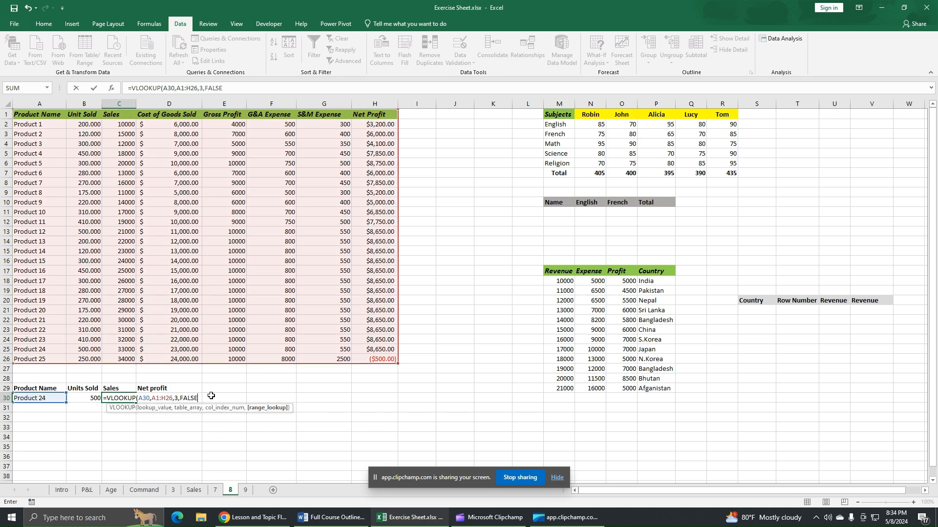
pyautogui.press('Return')
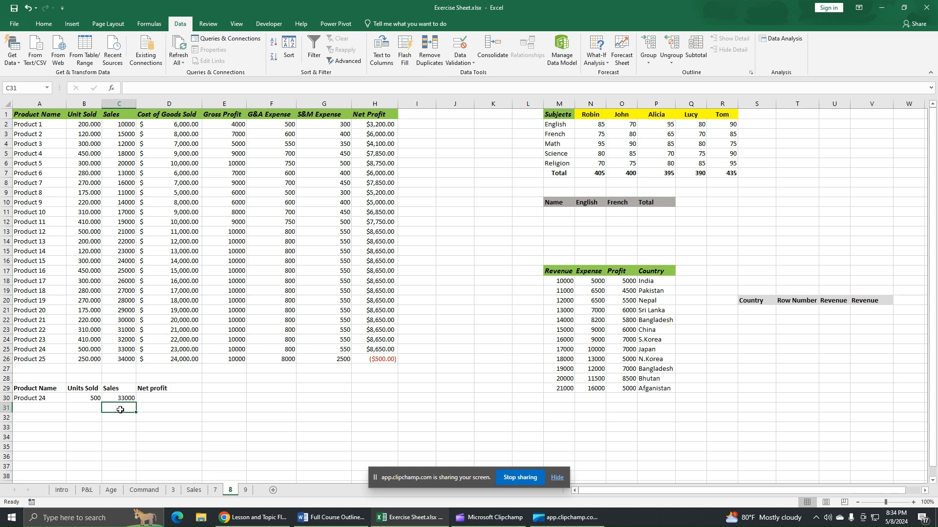
# Examine the product table A1:H26, the lookup formulas in B30 and C30, and the product names in column A
pyautogui.moveTo(47, 116); pyautogui.dragTo(376, 360)
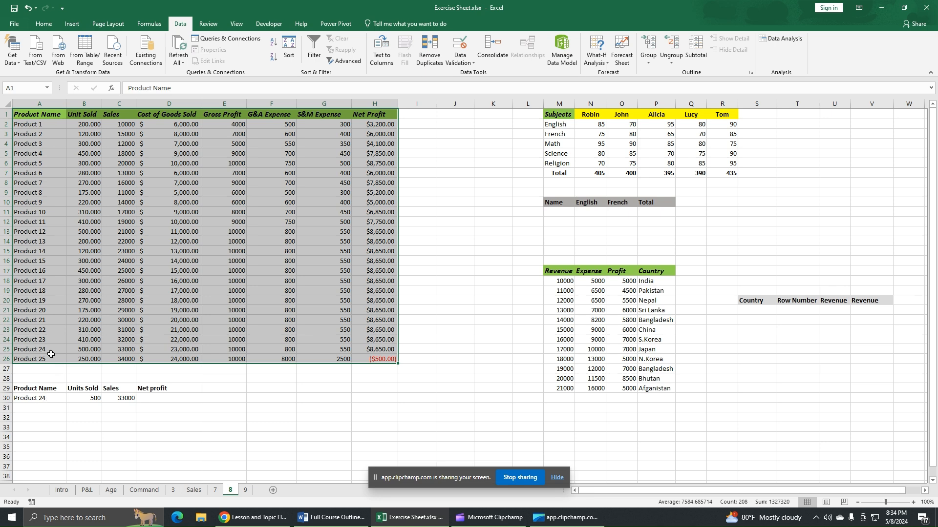
pyautogui.click(82, 400)
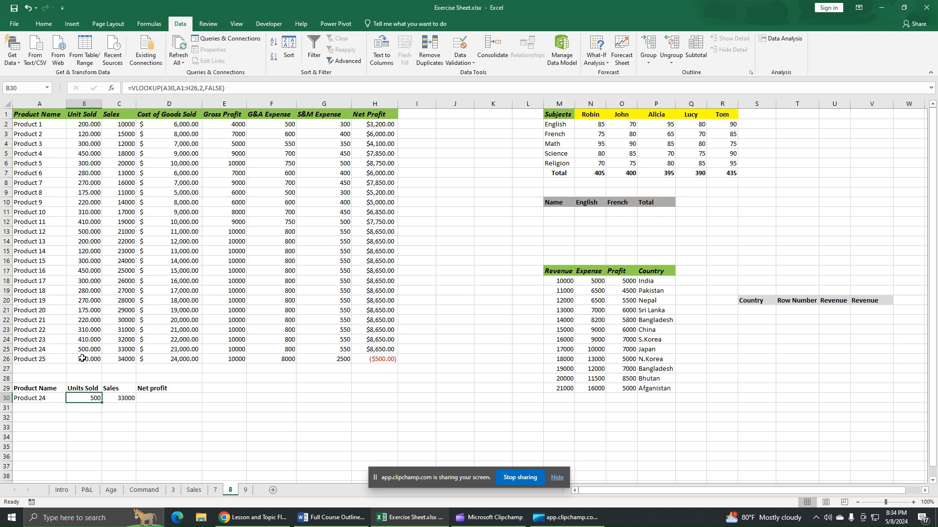
pyautogui.click(122, 400)
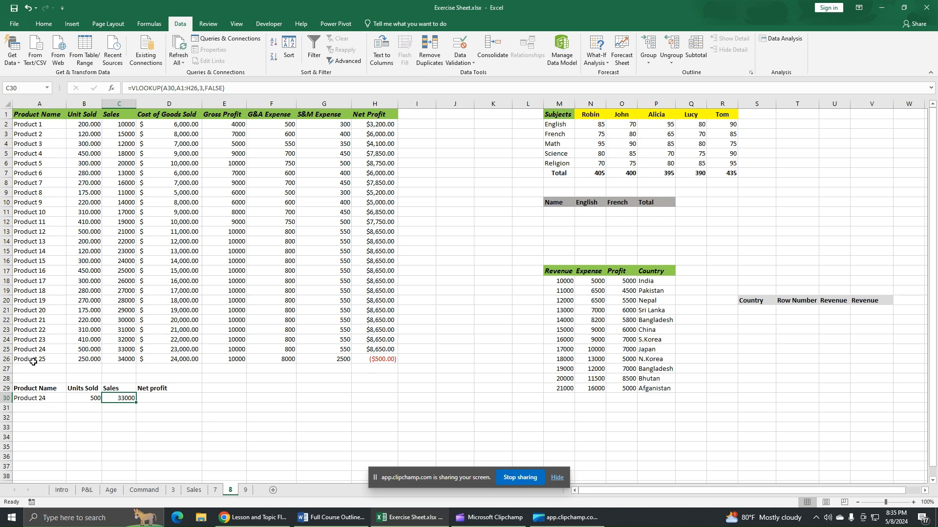
pyautogui.click(40, 399)
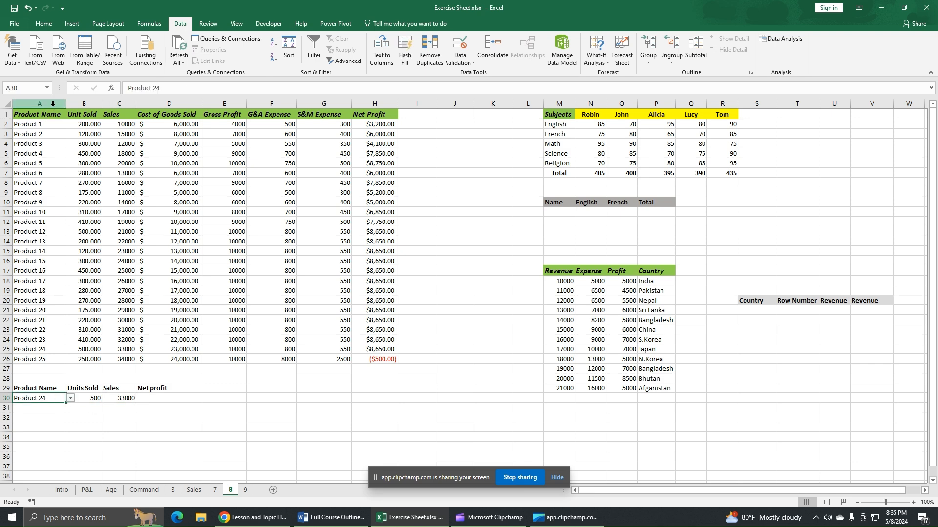
pyautogui.click(52, 99)
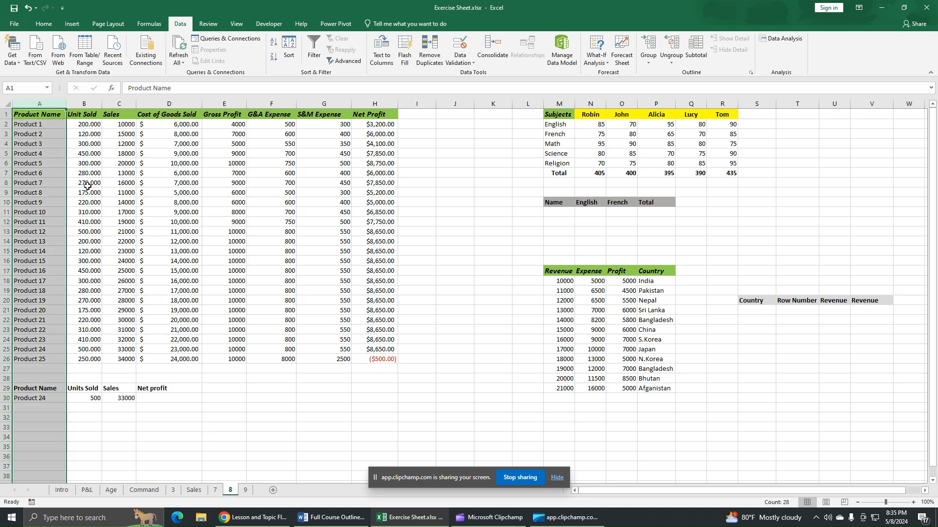
pyautogui.click(44, 236)
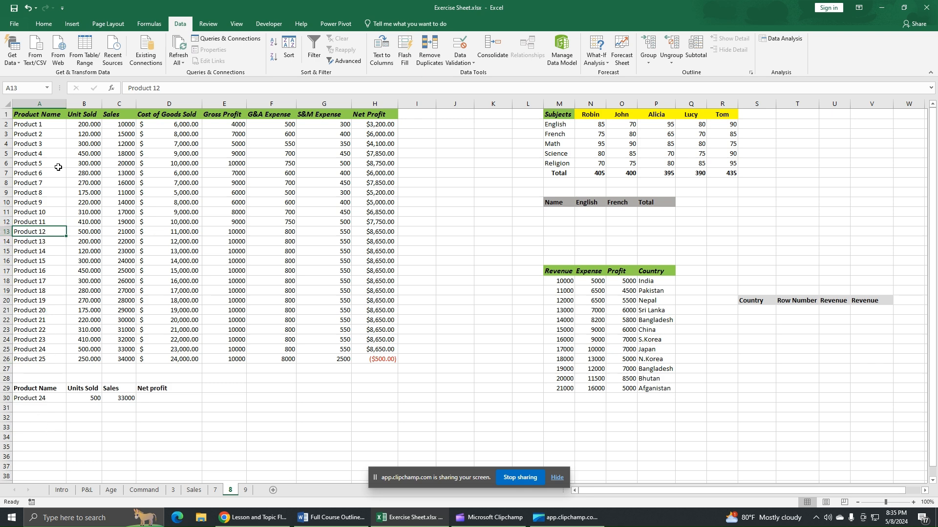
# Insert a blank column before the Product Name column
pyautogui.click(44, 105)
pyautogui.rightClick(44, 104)
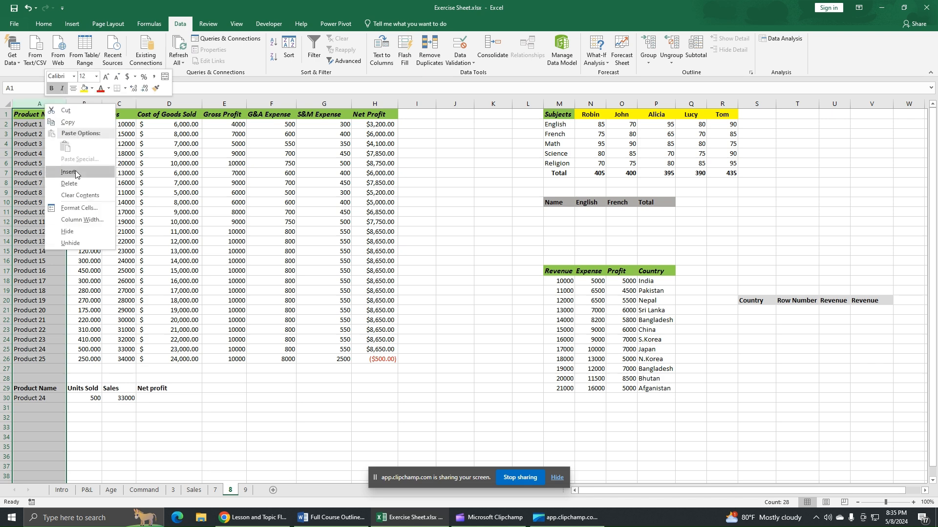
pyautogui.press('Escape')
pyautogui.hotkey('ctrl', 'shift', '+')
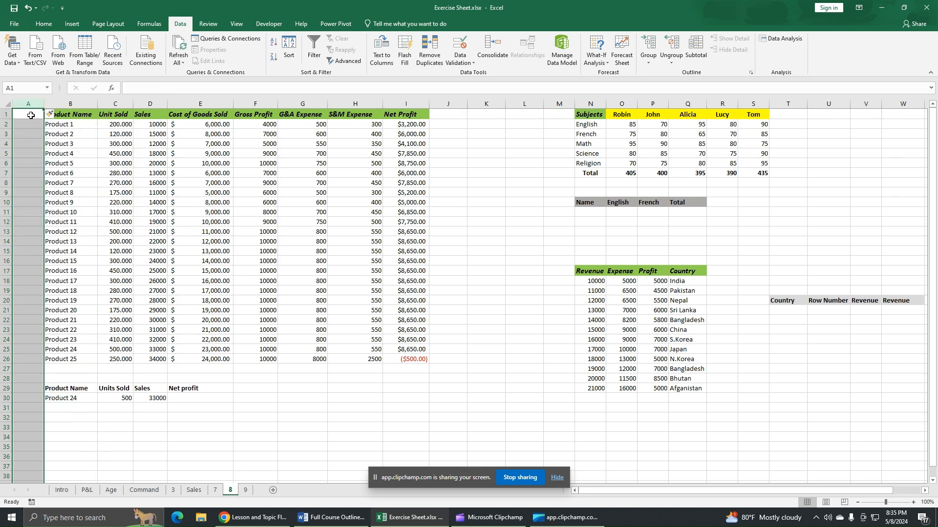
# Copy the Country list with its header from Q17:Q29 and paste it into the blank column starting at A1
pyautogui.moveTo(692, 273); pyautogui.dragTo(693, 389)
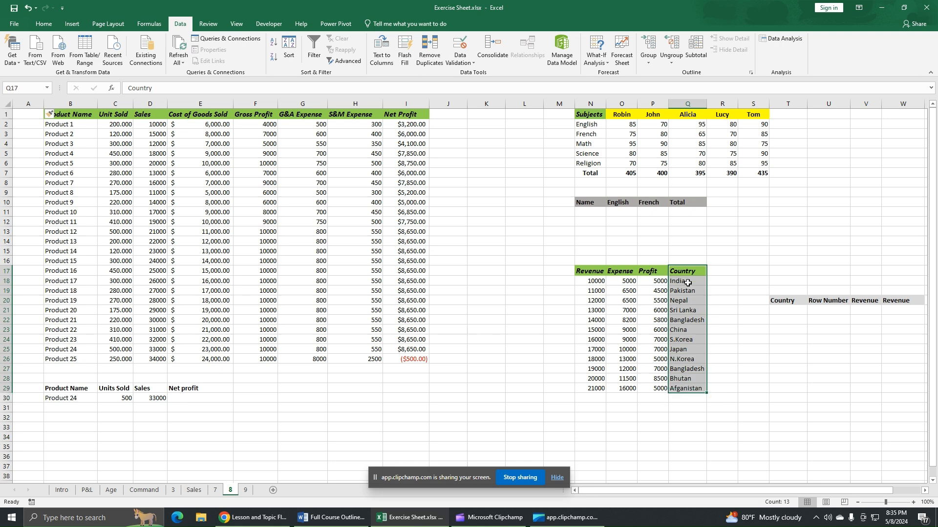
pyautogui.hotkey('ctrl', 'c')
pyautogui.rightClick(702, 338)
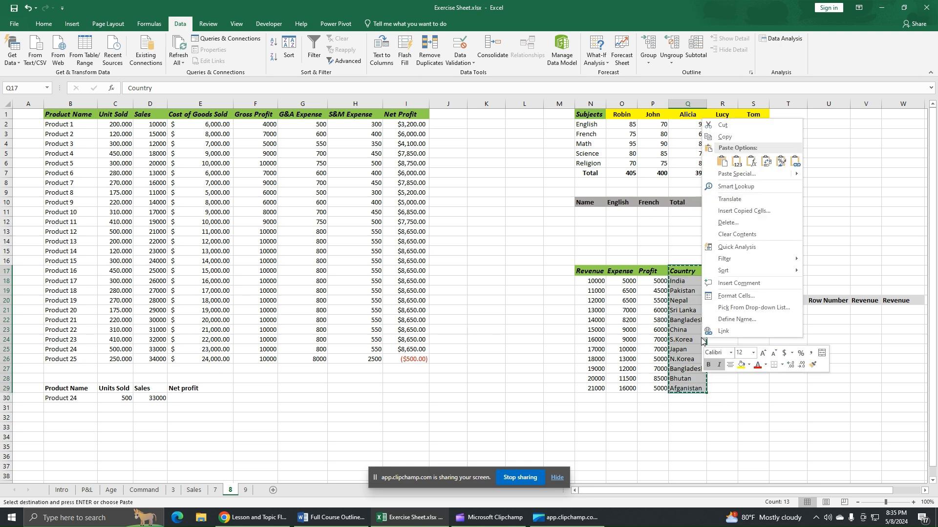
pyautogui.press('Escape')
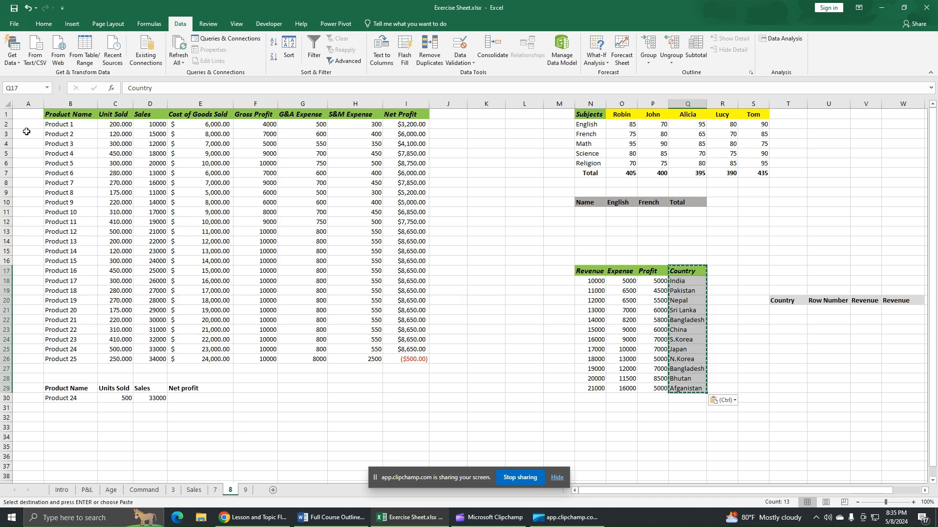
pyautogui.click(31, 115)
pyautogui.rightClick(31, 115)
pyautogui.click(53, 157)
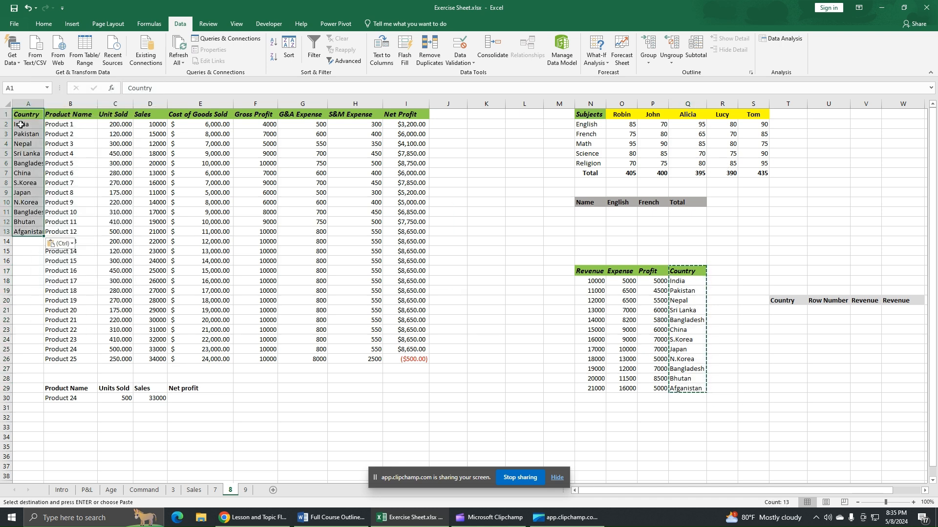
# Copy the country names in A2:A13 and paste them as values starting at A14
pyautogui.moveTo(22, 124); pyautogui.dragTo(23, 231)
pyautogui.rightClick(23, 231)
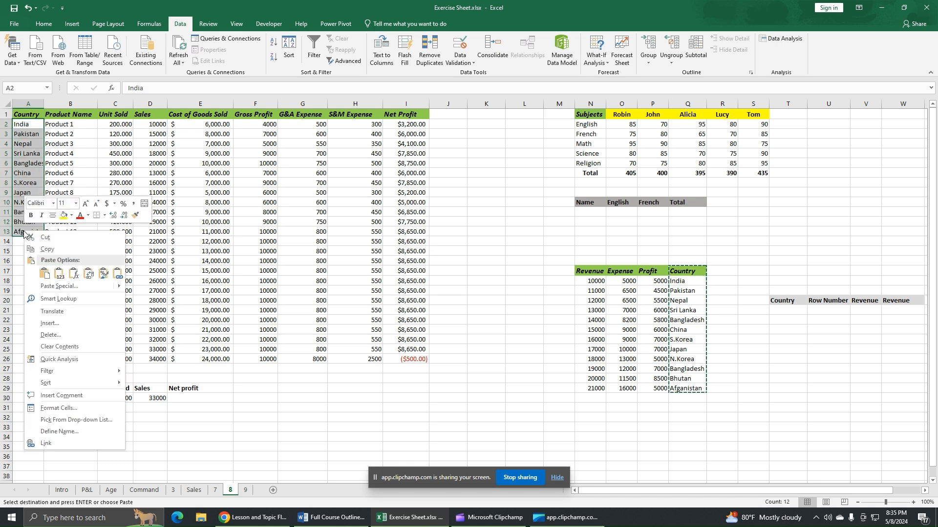
pyautogui.click(31, 245)
pyautogui.click(32, 245)
pyautogui.rightClick(31, 245)
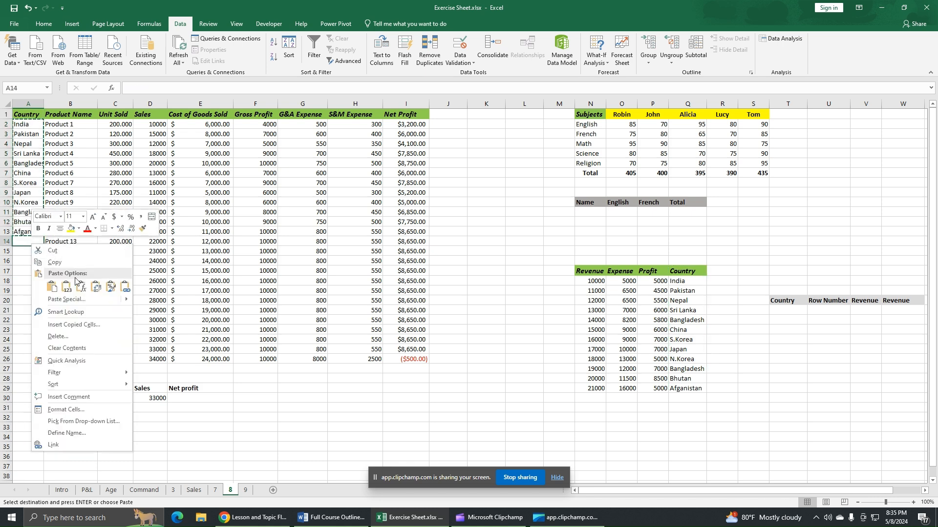
pyautogui.click(67, 285)
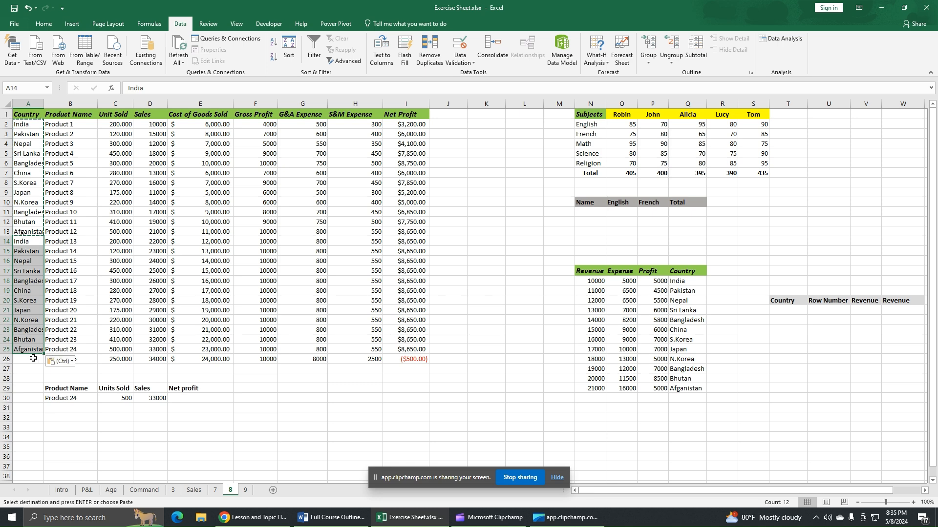
# Copy Bangladesh from A23 into A26 and auto-fit the width of column A
pyautogui.click(27, 330)
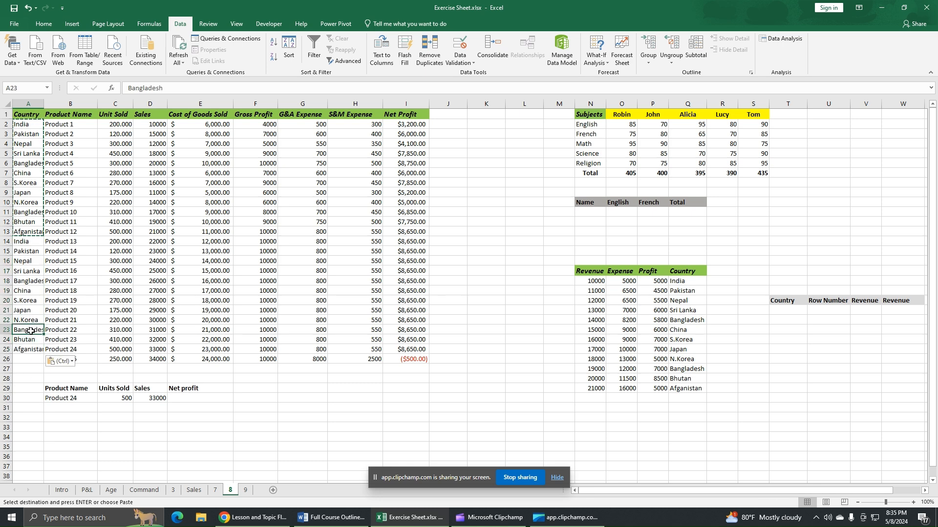
pyautogui.rightClick(27, 331)
pyautogui.click(55, 131)
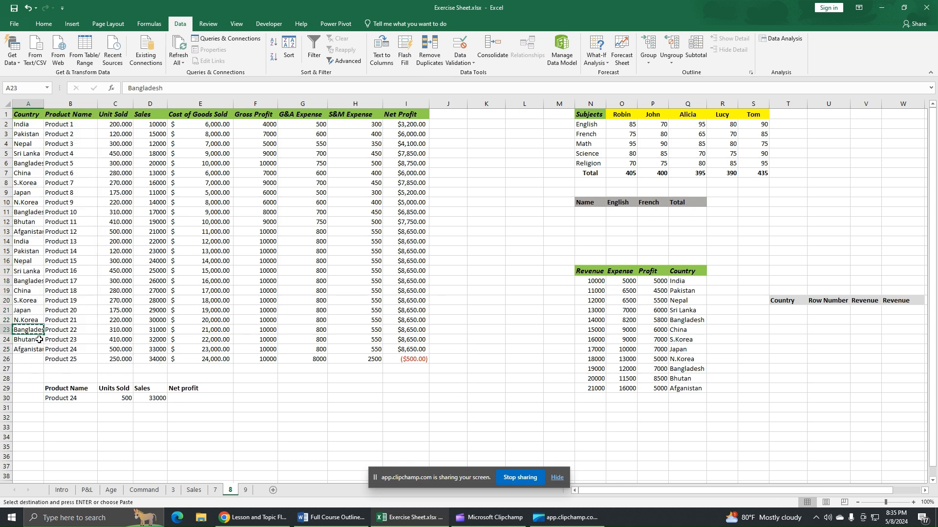
pyautogui.click(33, 361)
pyautogui.rightClick(33, 360)
pyautogui.click(54, 197)
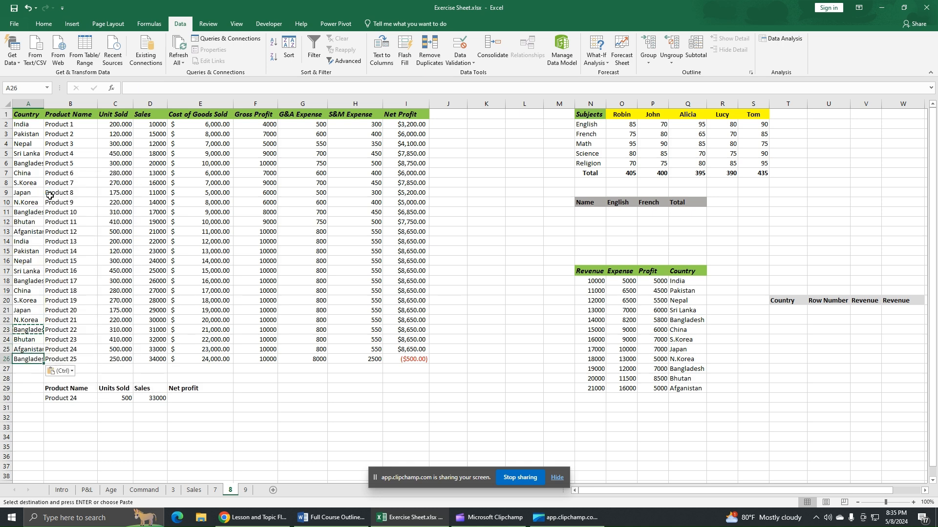
pyautogui.doubleClick(44, 105)
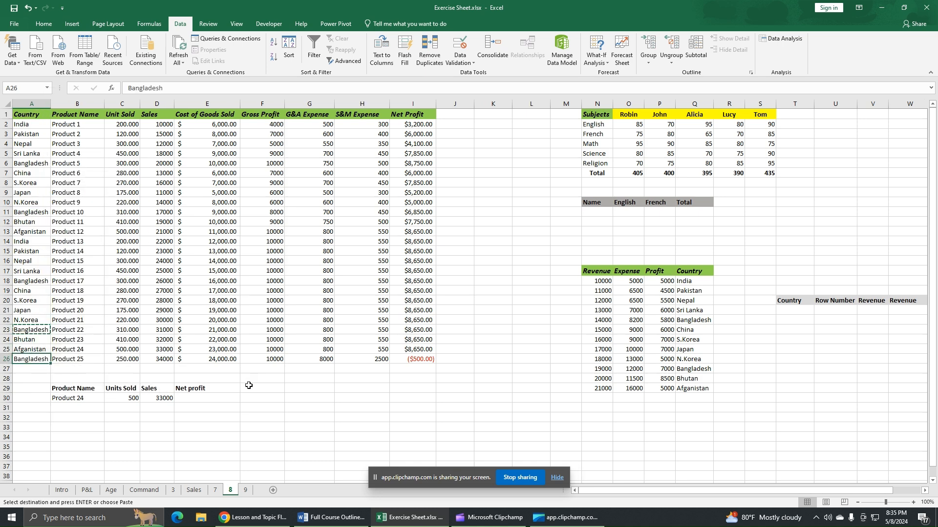
pyautogui.click(252, 388)
pyautogui.press('Escape')
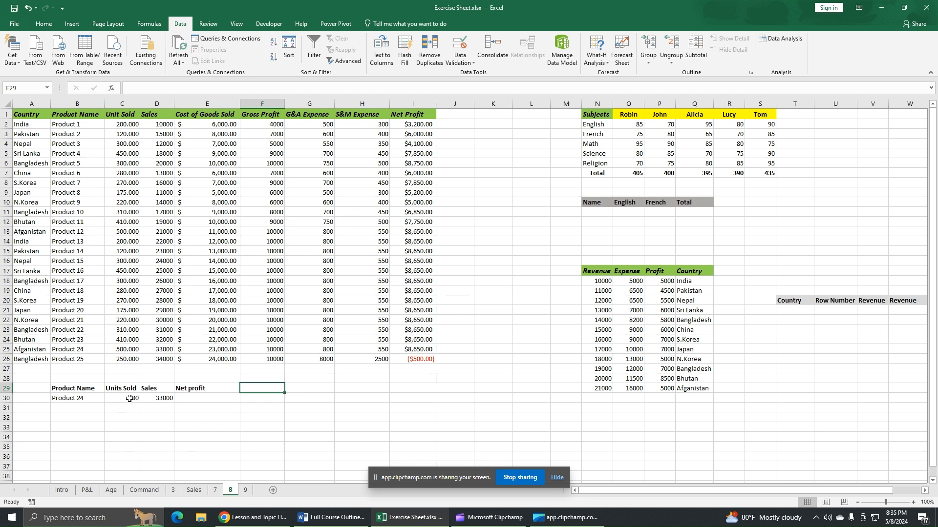
# Copy the Product 24 drop-down cell from B30 into B31
pyautogui.moveTo(129, 398); pyautogui.dragTo(157, 398)
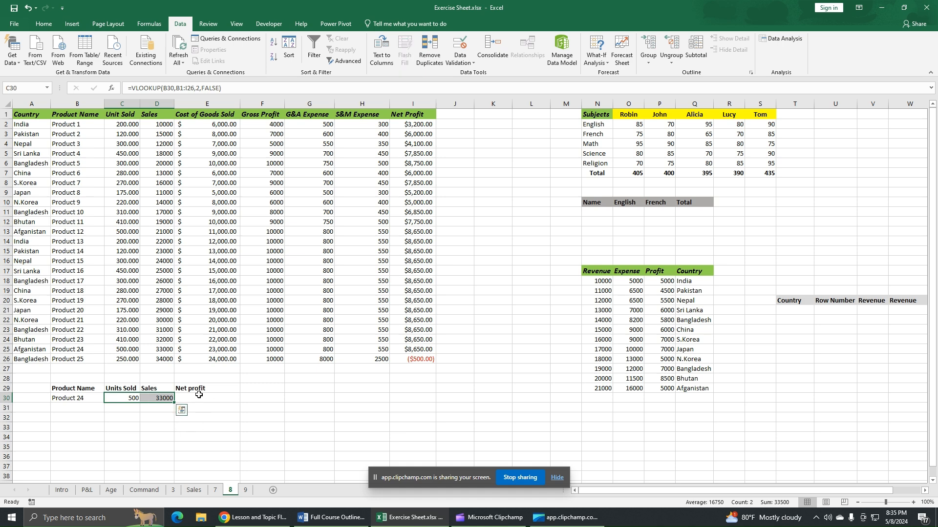
pyautogui.click(124, 410)
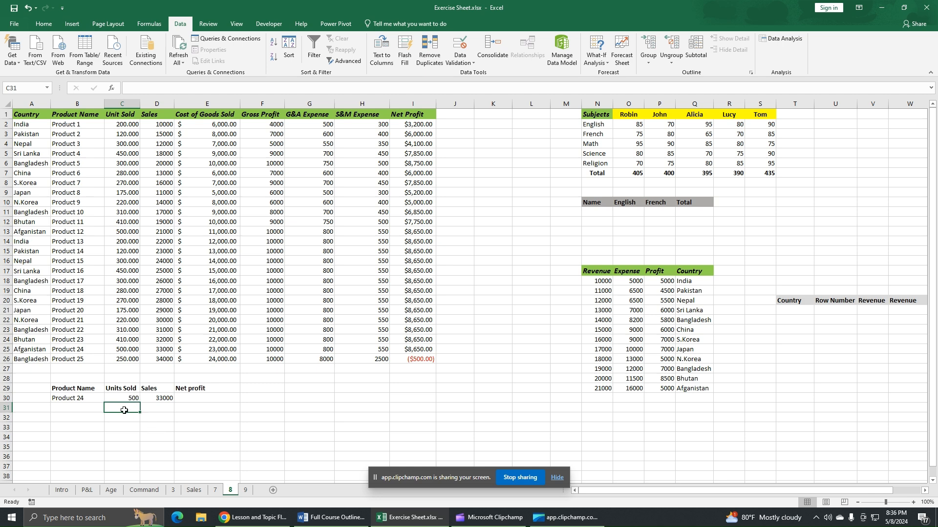
pyautogui.click(86, 399)
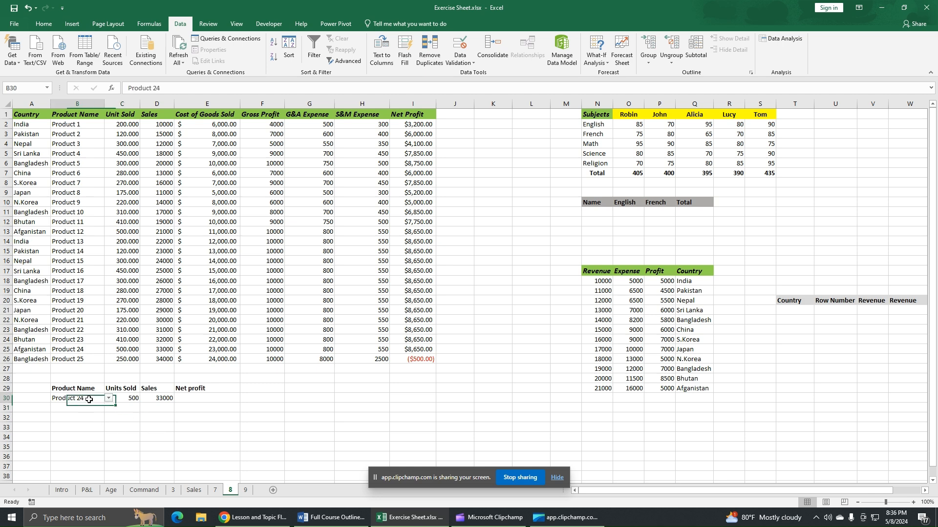
pyautogui.rightClick(90, 397)
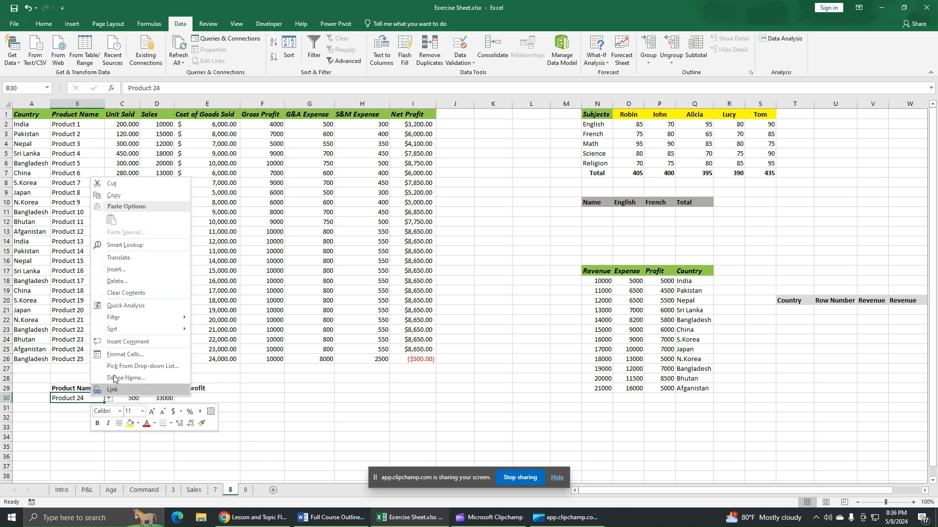
pyautogui.click(118, 194)
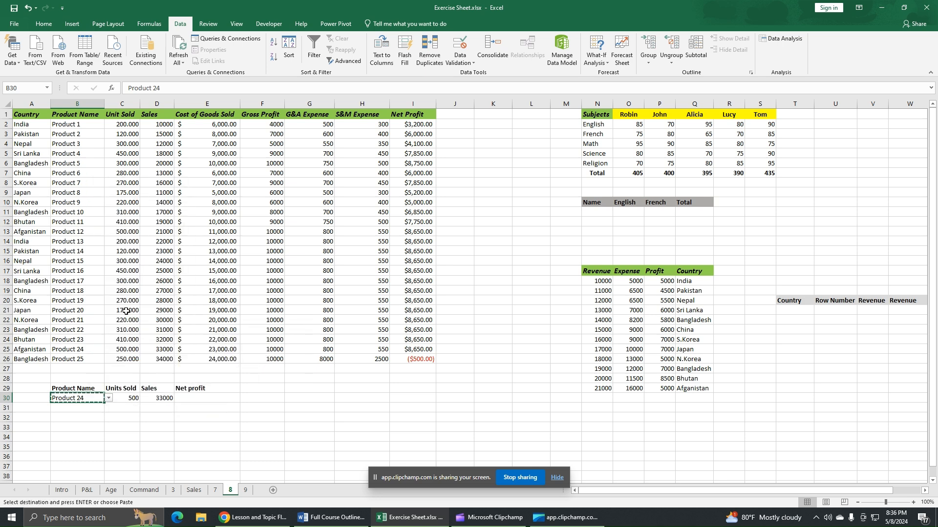
pyautogui.click(83, 407)
pyautogui.rightClick(85, 409)
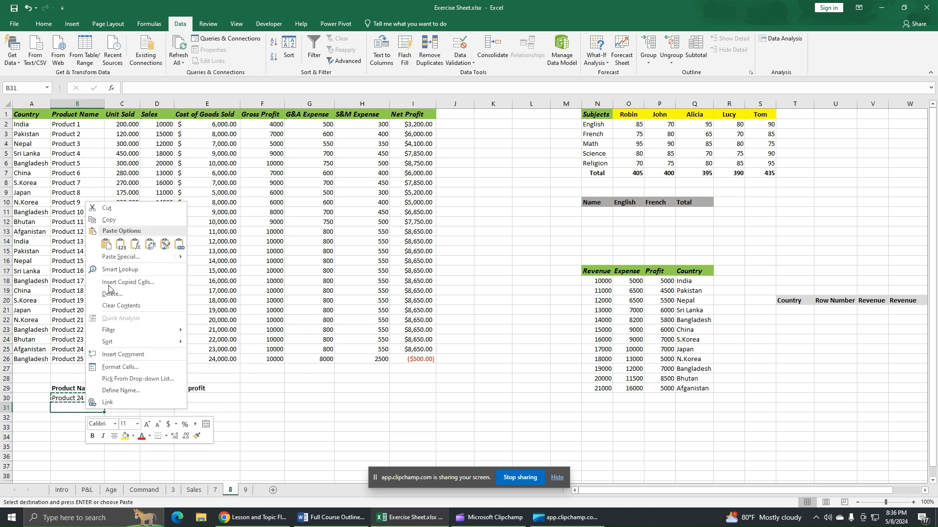
pyautogui.click(106, 244)
pyautogui.click(98, 436)
pyautogui.press('Escape')
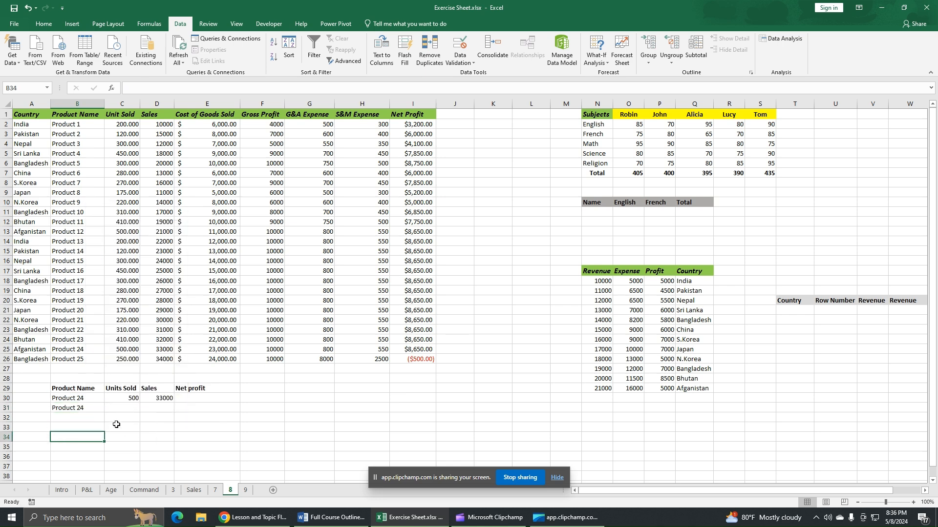
pyautogui.click(101, 410)
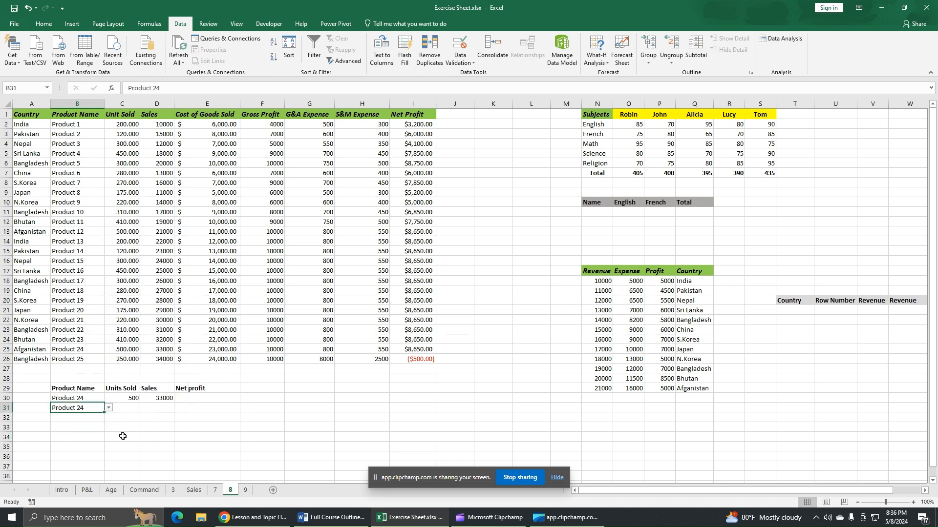
# Enter =VLOOKUP(B31,A1:I26,3,FALSE) in C31 to look up units sold with the Country column included in the table range
pyautogui.click(132, 398)
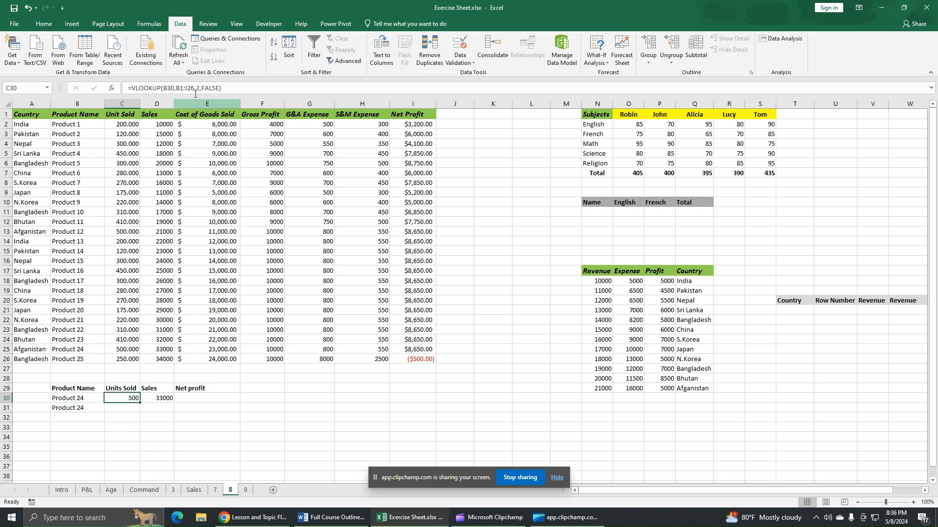
pyautogui.click(130, 409)
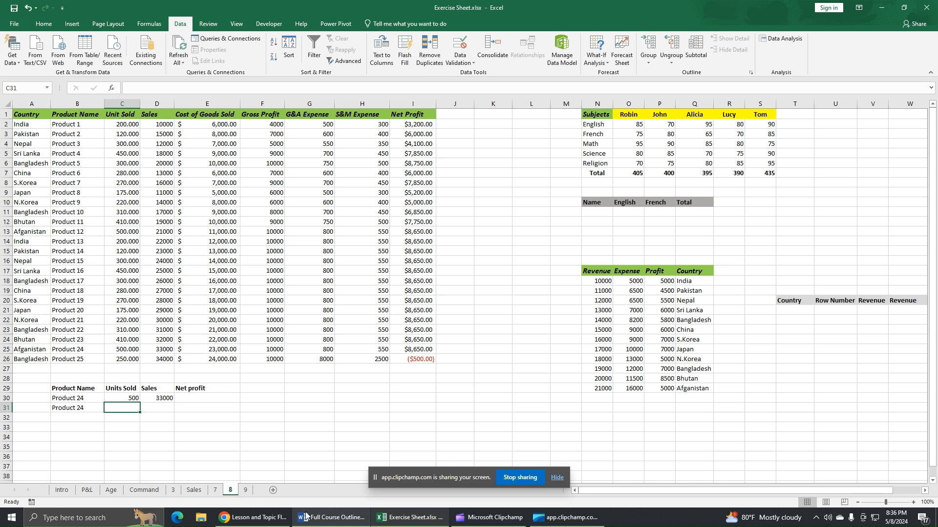
pyautogui.write('=')
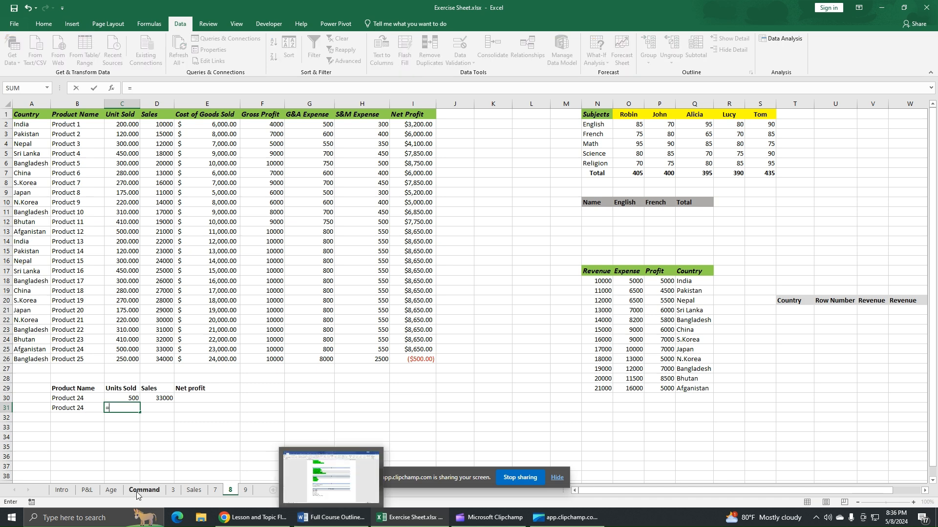
pyautogui.write('vl')
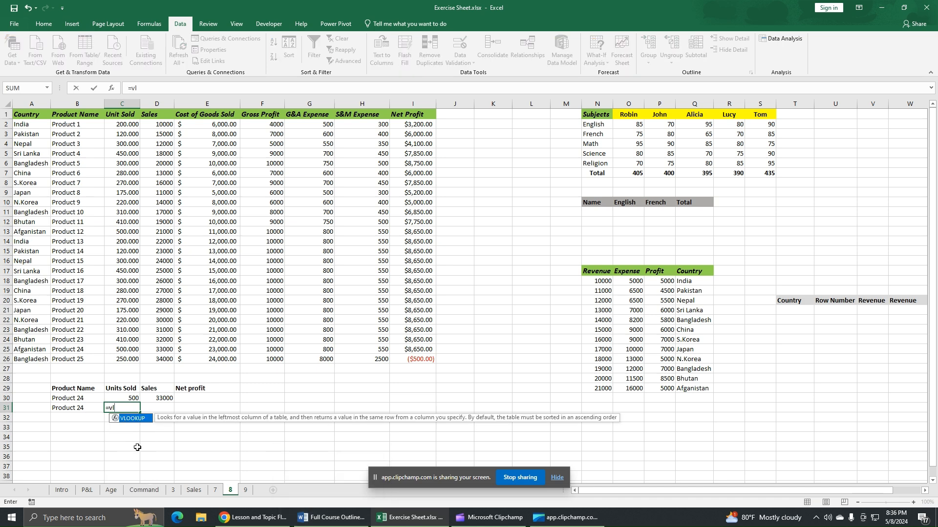
pyautogui.doubleClick(128, 419)
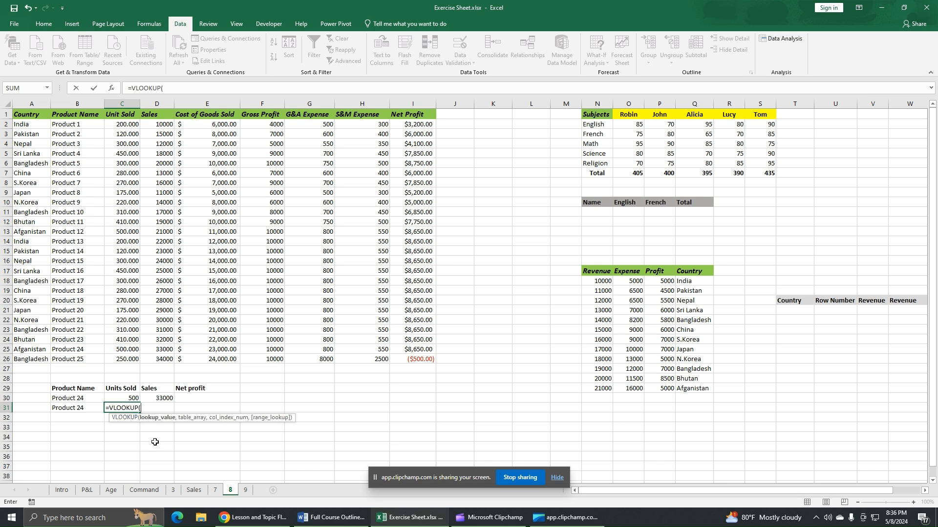
pyautogui.click(91, 409)
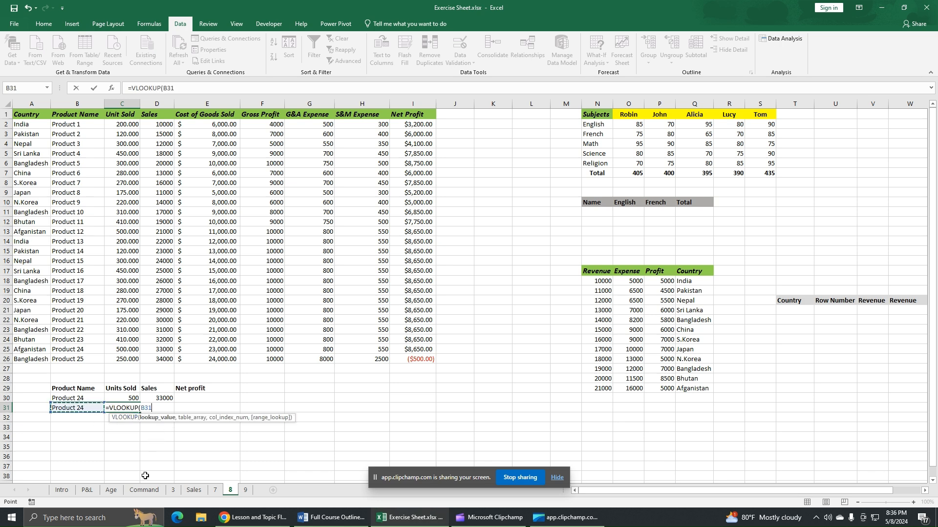
pyautogui.write(',')
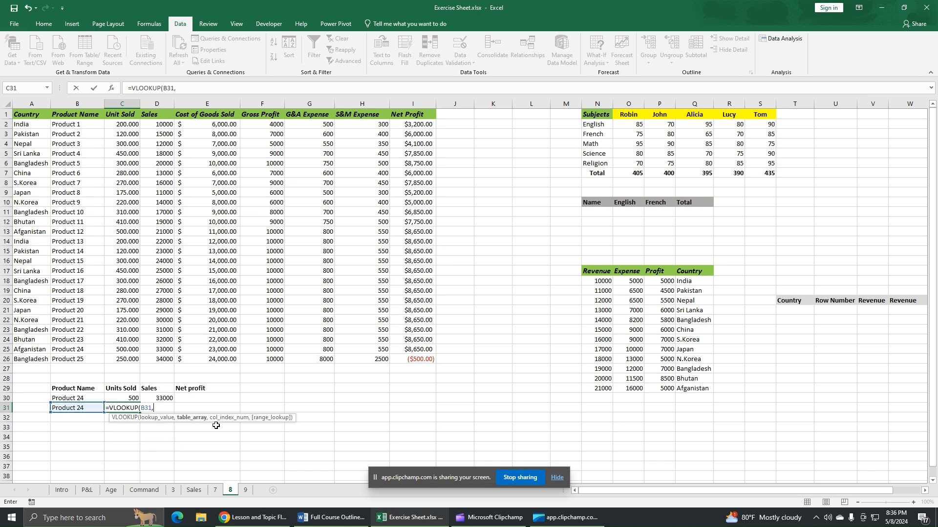
pyautogui.moveTo(40, 114); pyautogui.dragTo(405, 360)
pyautogui.write(',3')
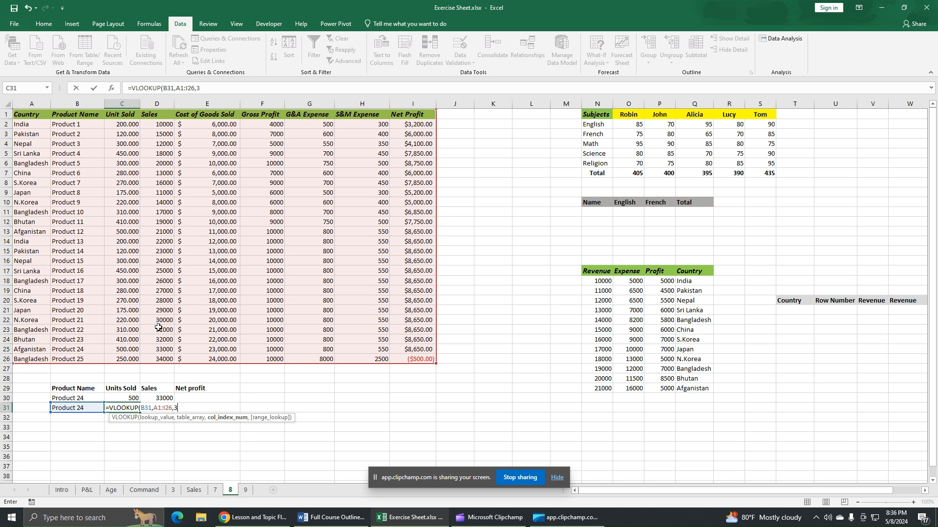
pyautogui.write(',')
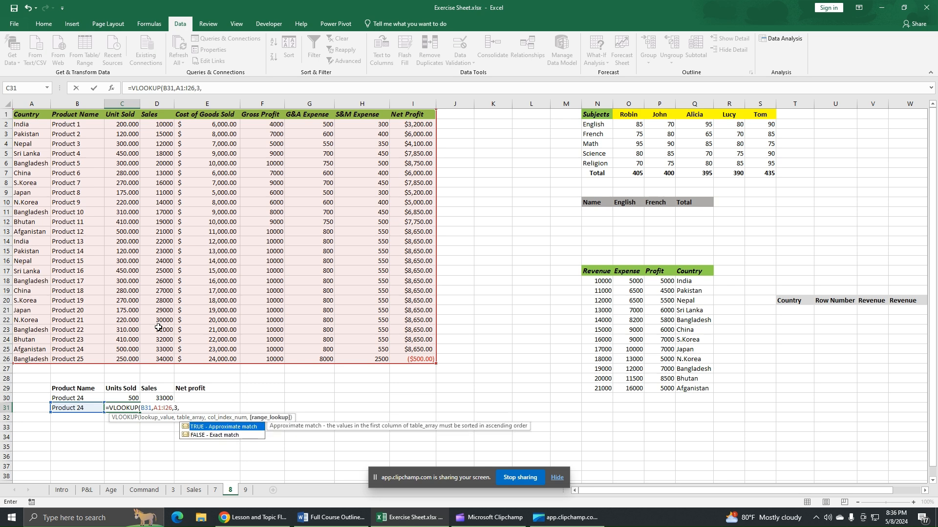
pyautogui.doubleClick(217, 436)
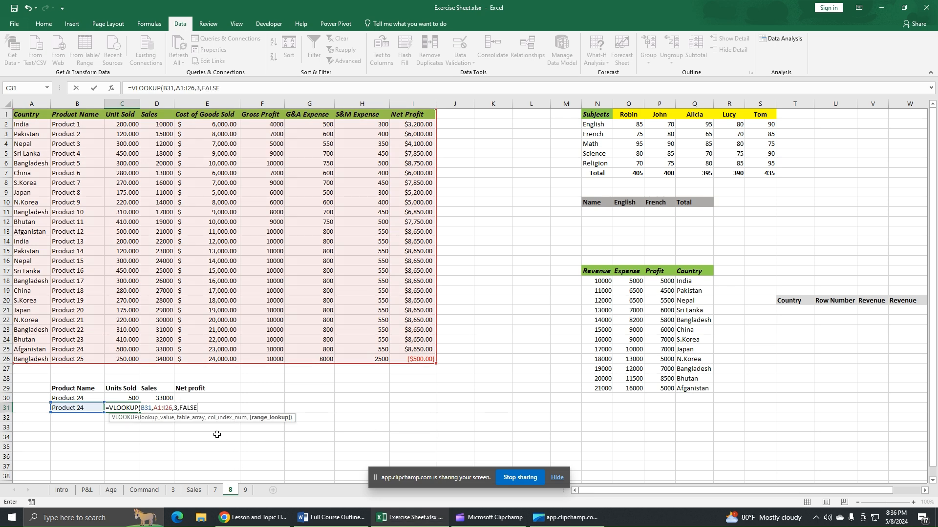
pyautogui.press('Return')
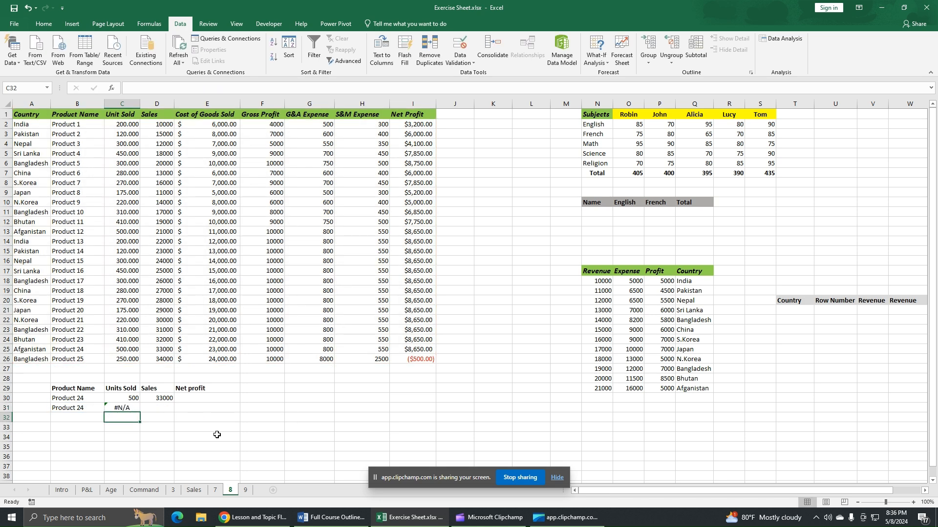
# Examine the lookup formula in C31 against the table range B1:I26 that begins with the Product Name column
pyautogui.click(125, 410)
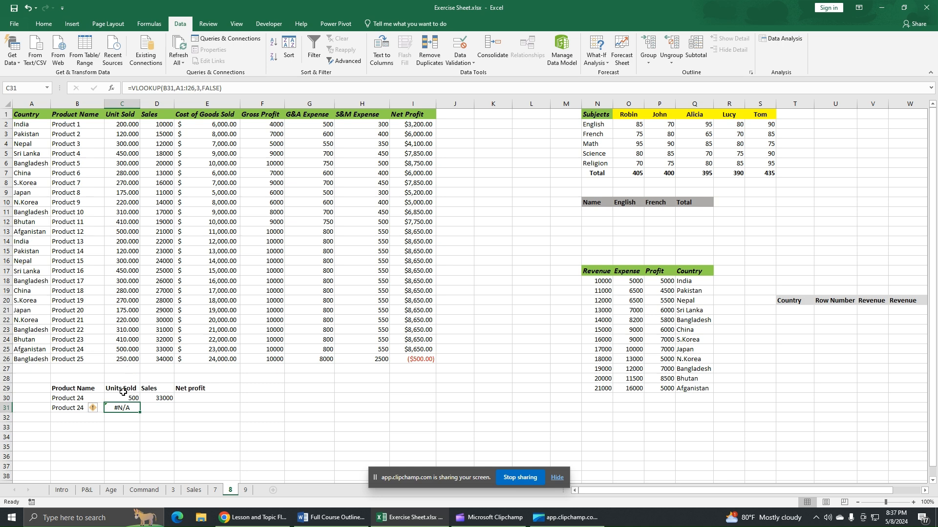
pyautogui.click(130, 360)
pyautogui.click(86, 359)
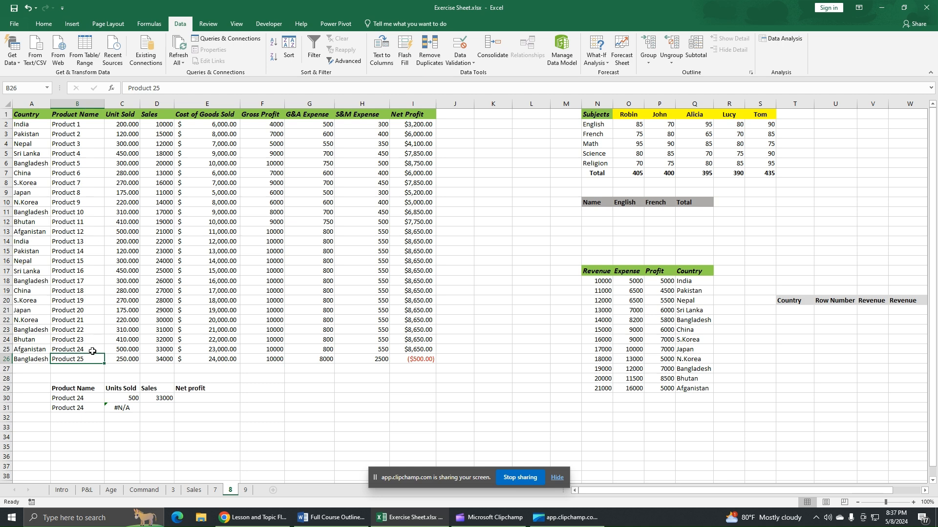
pyautogui.click(126, 410)
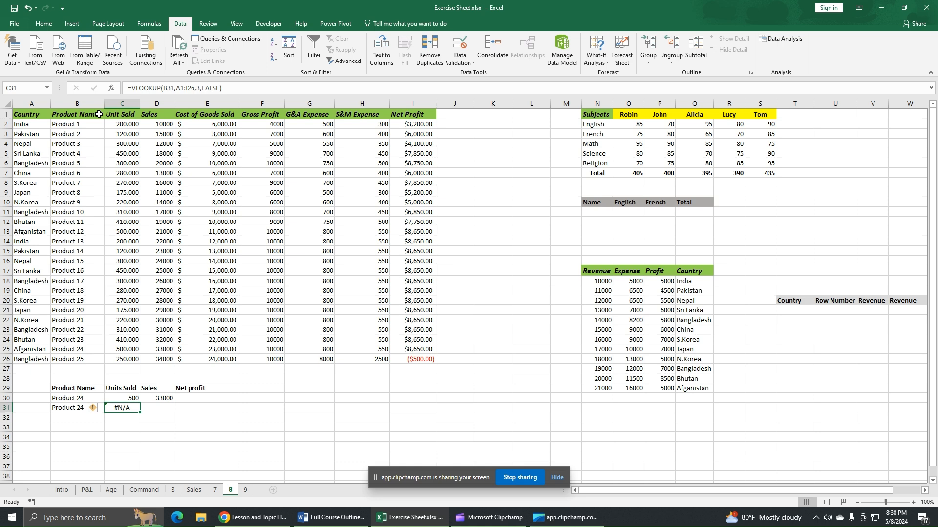
pyautogui.moveTo(83, 115); pyautogui.dragTo(425, 360)
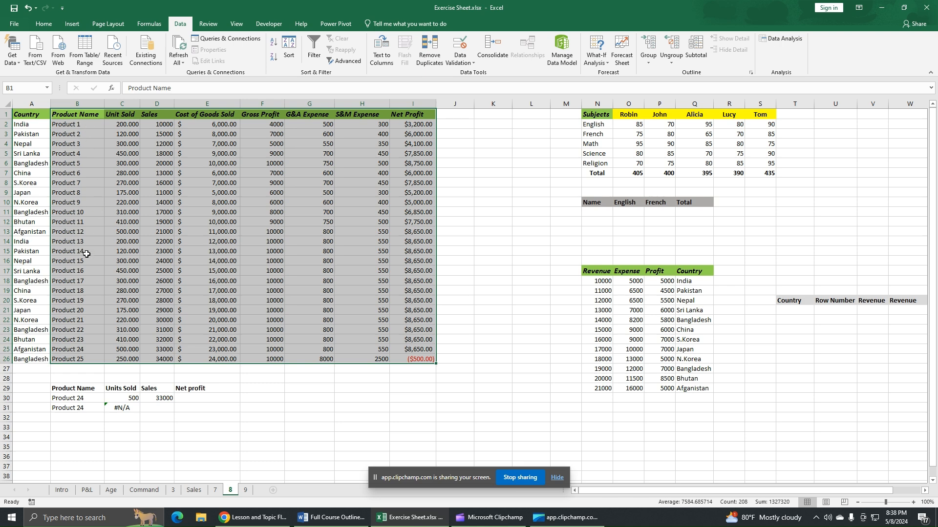
pyautogui.click(111, 420)
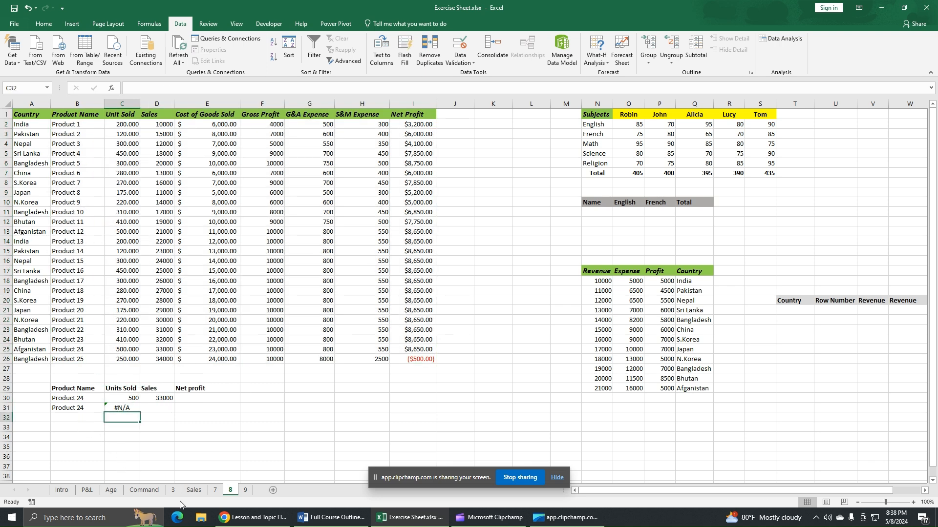
# Copy the product drop-down cell from B31 into B32, keeping Product 24 as its selected value
pyautogui.click(77, 409)
pyautogui.rightClick(78, 409)
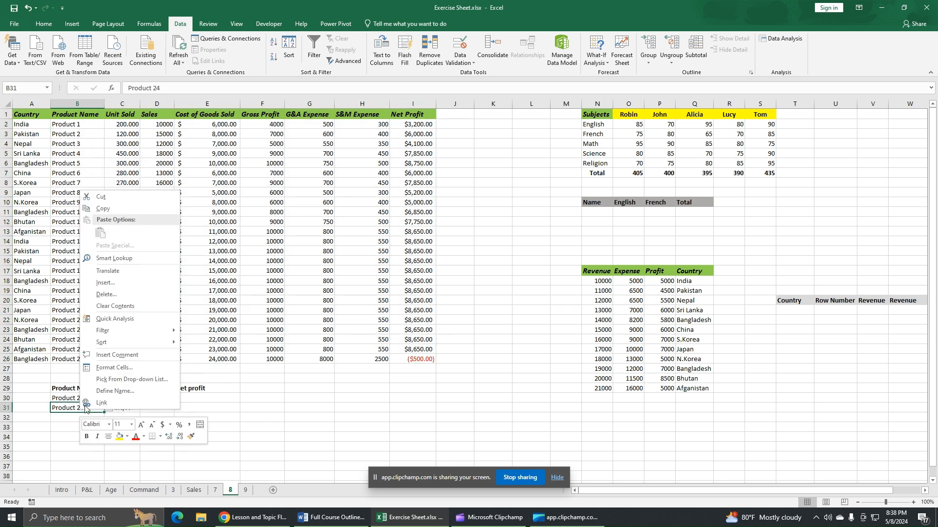
pyautogui.click(103, 209)
pyautogui.click(82, 419)
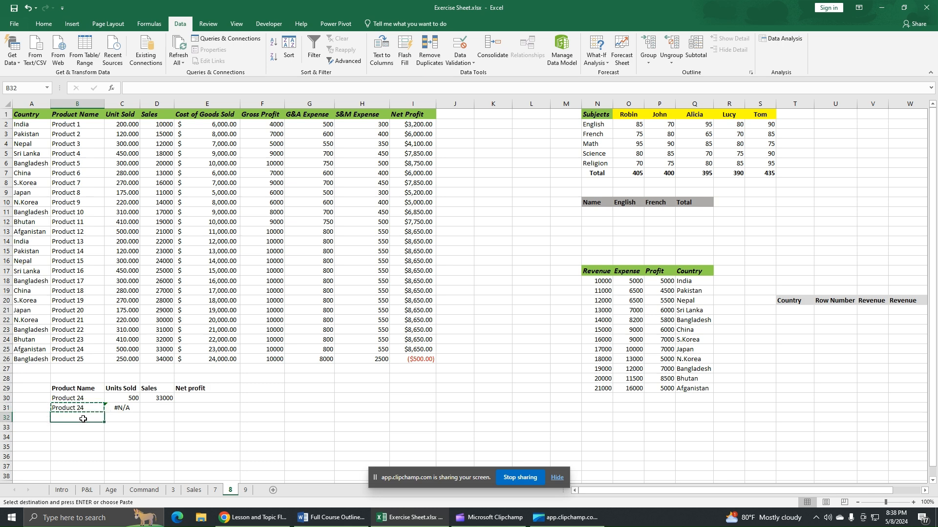
pyautogui.rightClick(82, 419)
pyautogui.click(104, 255)
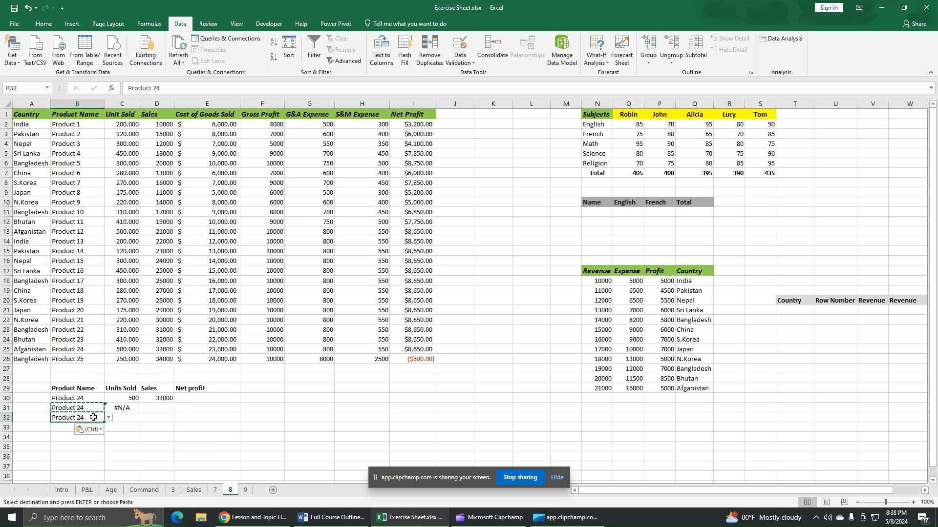
pyautogui.press('Escape')
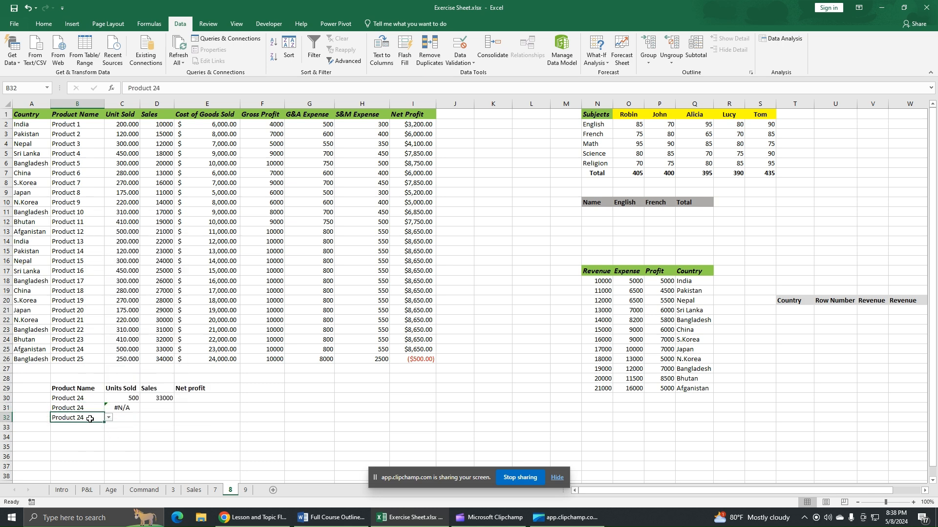
pyautogui.click(109, 419)
pyautogui.click(77, 439)
pyautogui.click(109, 419)
pyautogui.click(73, 464)
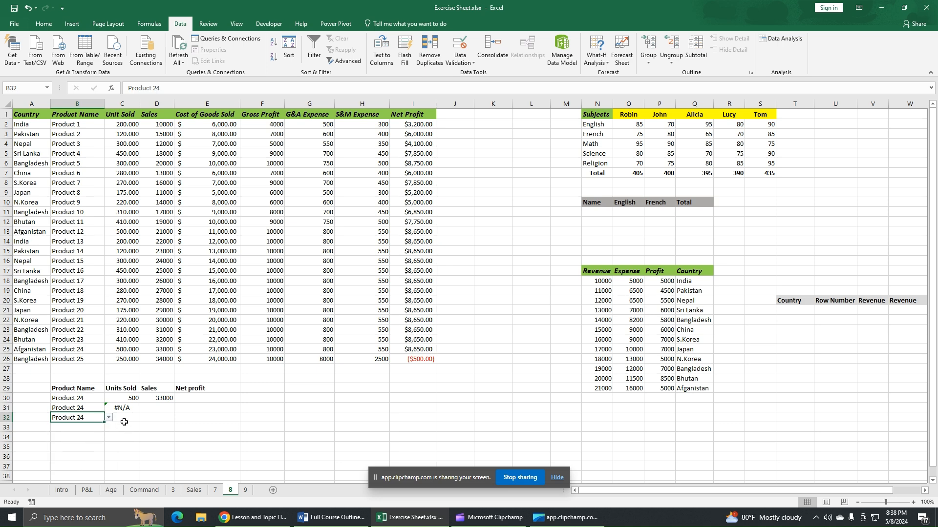
# Enter =VLOOKUP(B32,B1:I26,2,FALSE) in C32 to look up units sold with the table range starting at Product Name
pyautogui.click(124, 420)
pyautogui.write('=')
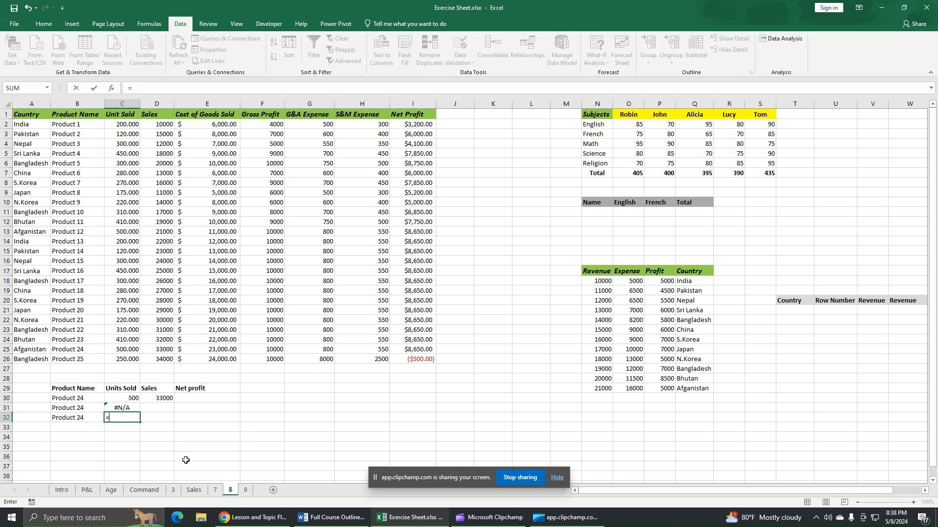
pyautogui.write('vlo')
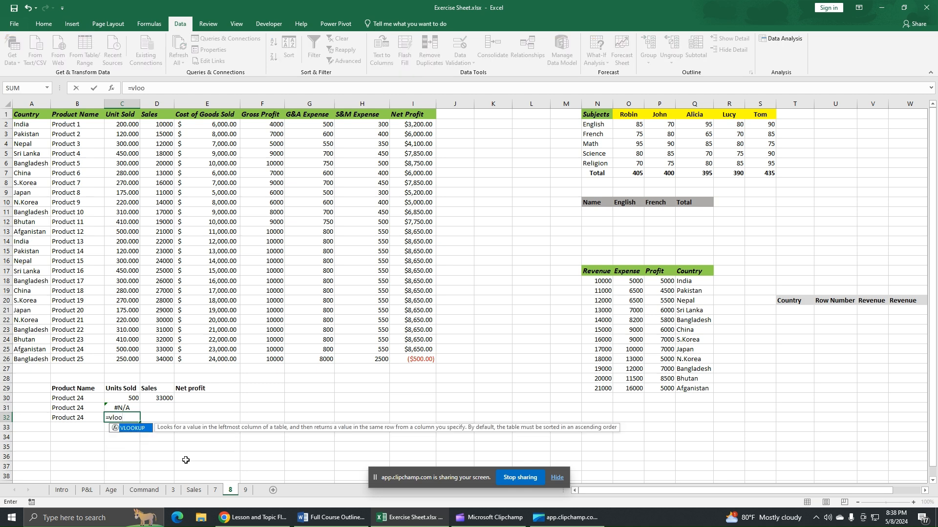
pyautogui.write('o')
pyautogui.doubleClick(135, 430)
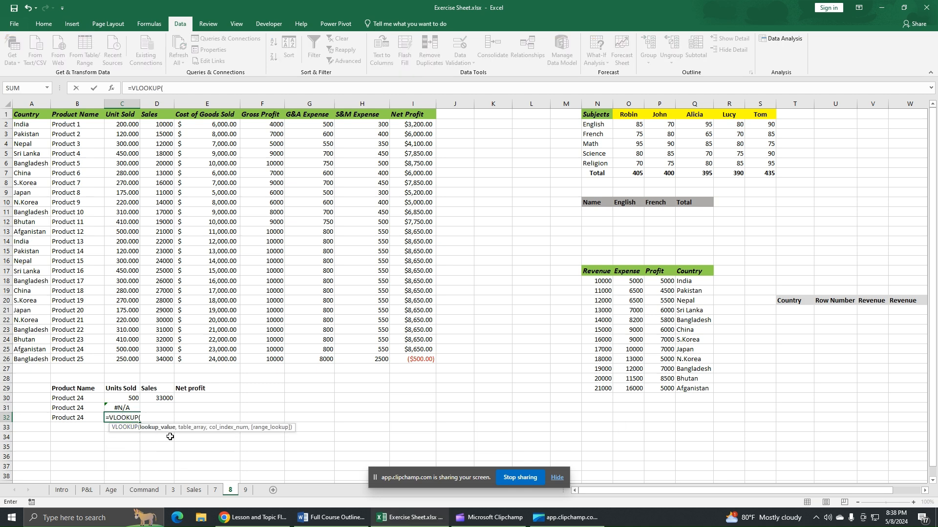
pyautogui.click(86, 418)
pyautogui.write(',')
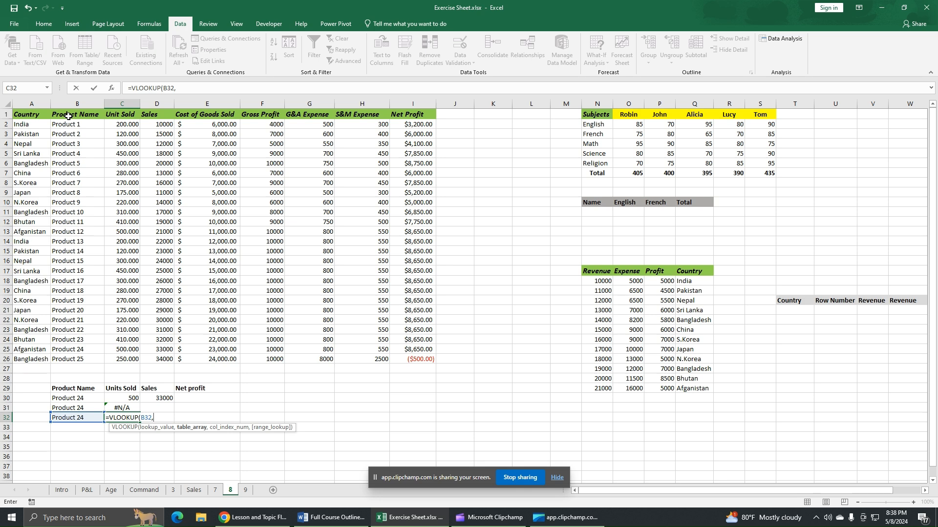
pyautogui.moveTo(73, 115)
pyautogui.mouseDown()
pyautogui.moveTo(371, 273)
pyautogui.moveTo(387, 342)
pyautogui.moveTo(413, 361)
pyautogui.mouseUp()
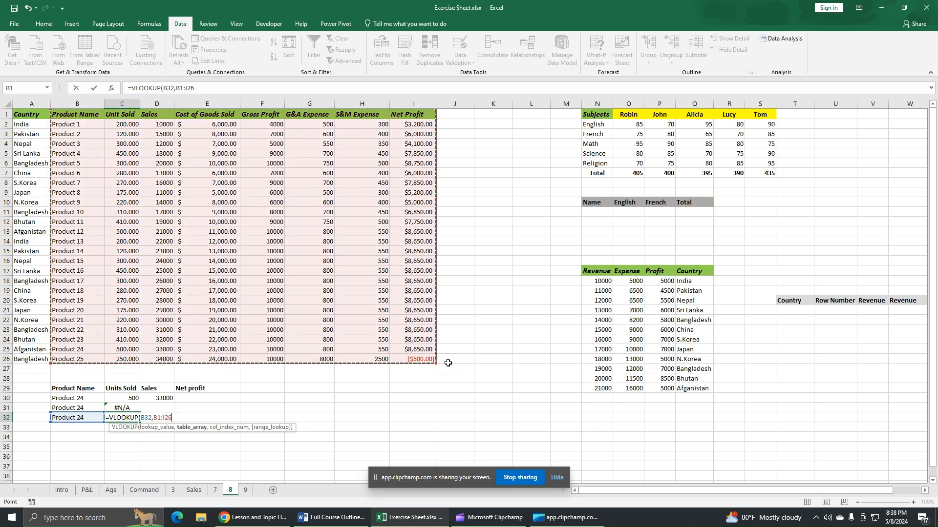
pyautogui.write(',')
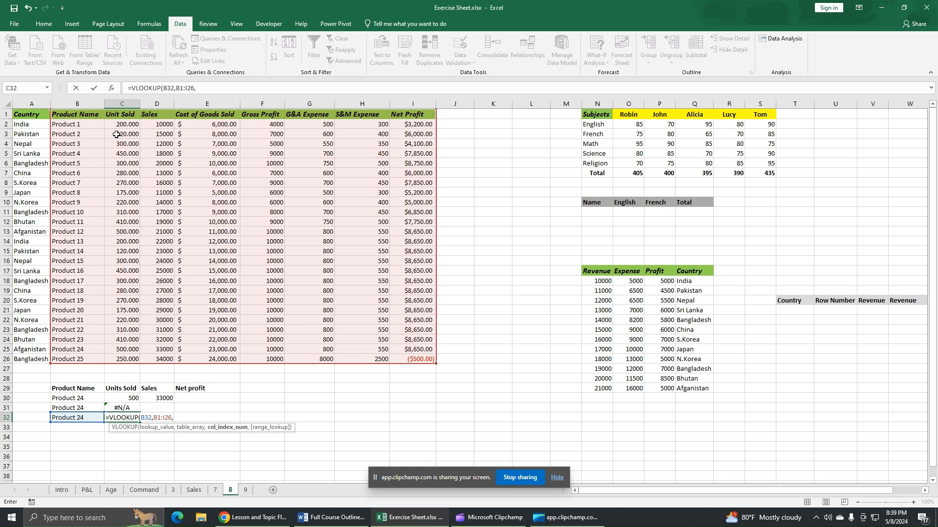
pyautogui.write(',')
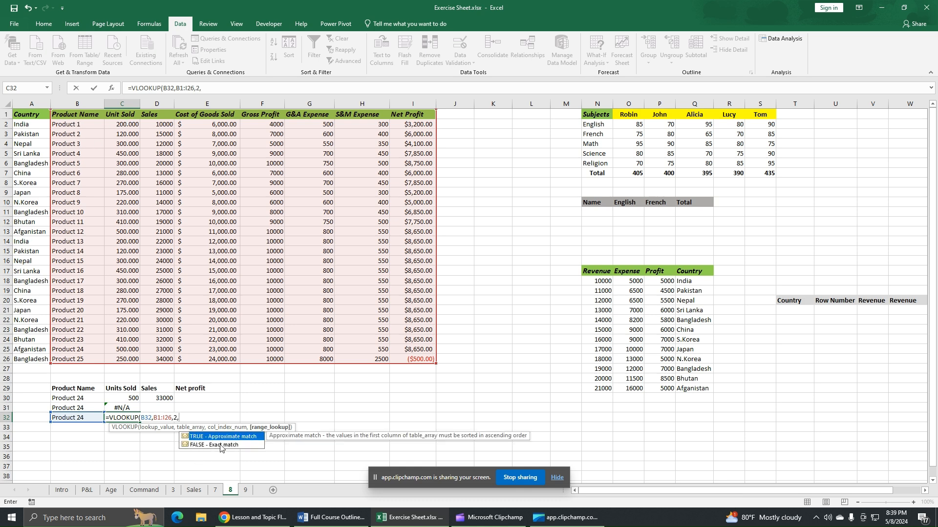
pyautogui.doubleClick(212, 445)
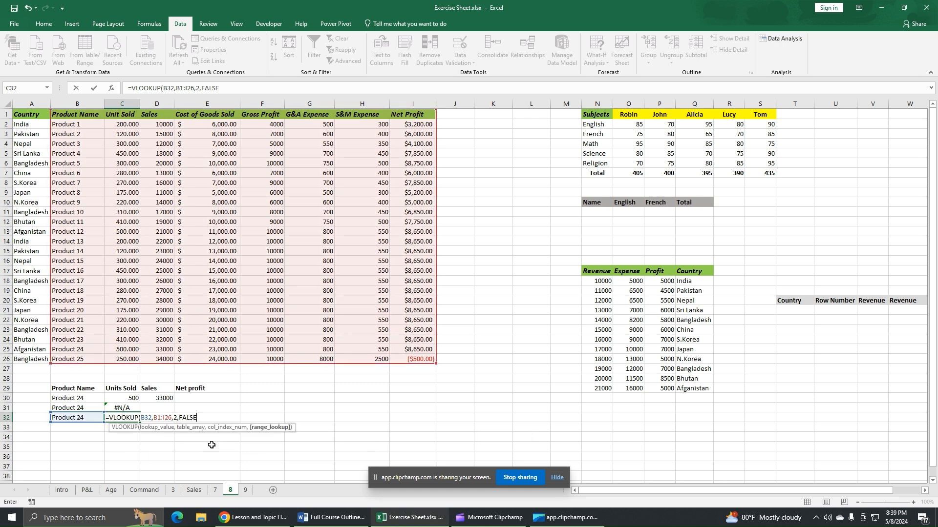
pyautogui.press('Return')
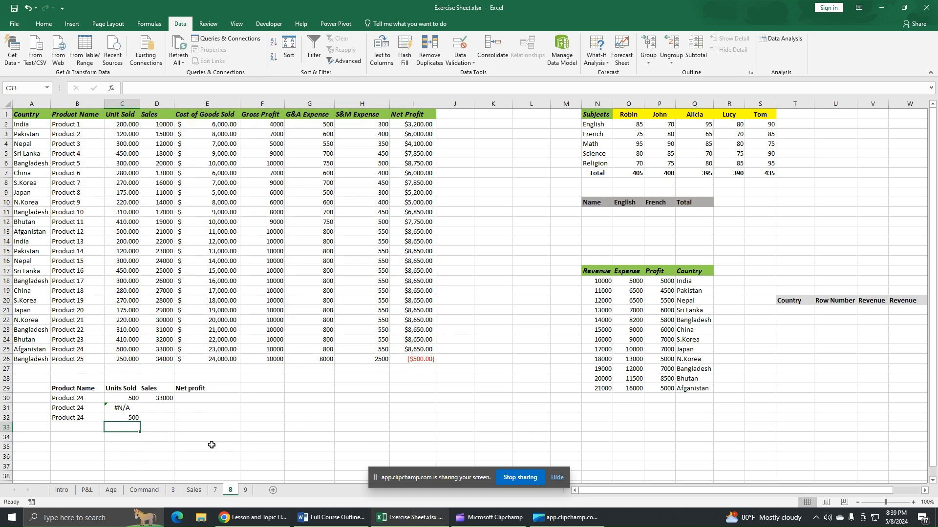
# Examine the C32 formula, the Revenue table N17:Q29 with its Country column last, and the Subjects marks table N1:S7
pyautogui.click(128, 421)
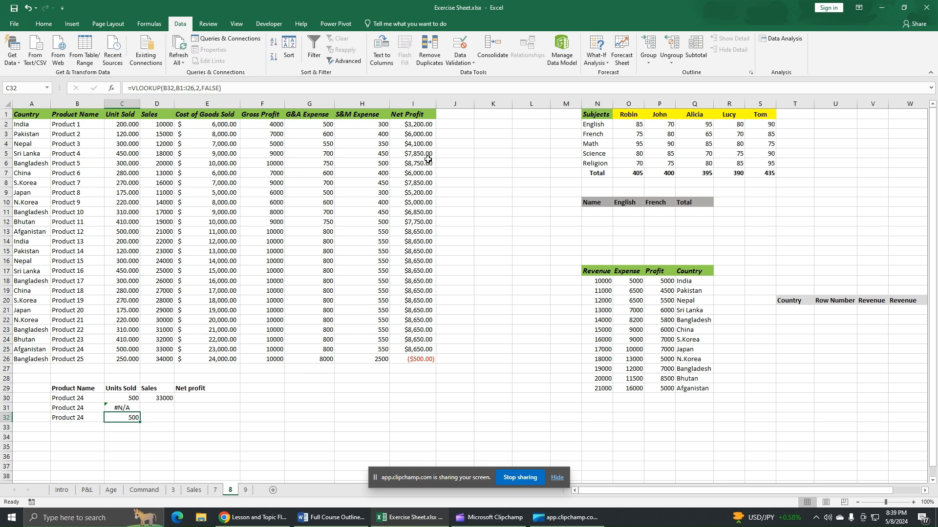
pyautogui.moveTo(596, 272); pyautogui.dragTo(704, 390)
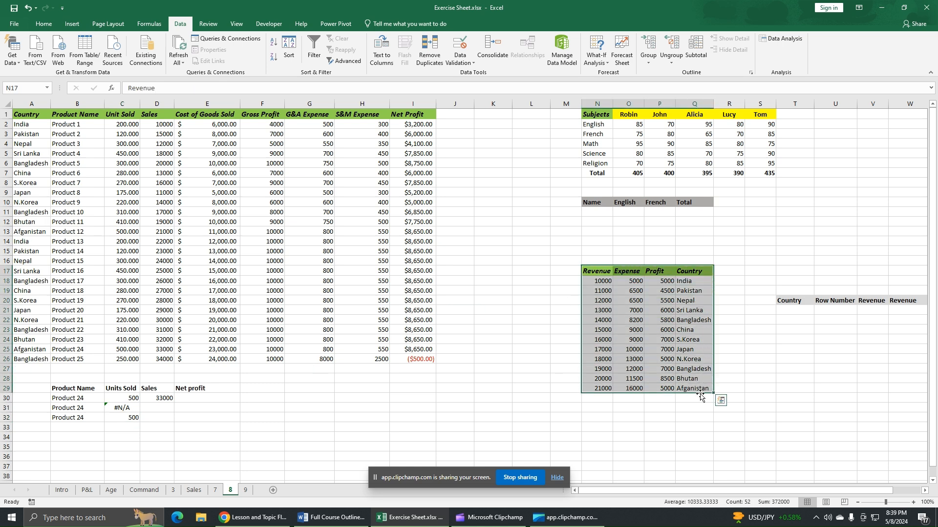
pyautogui.click(697, 283)
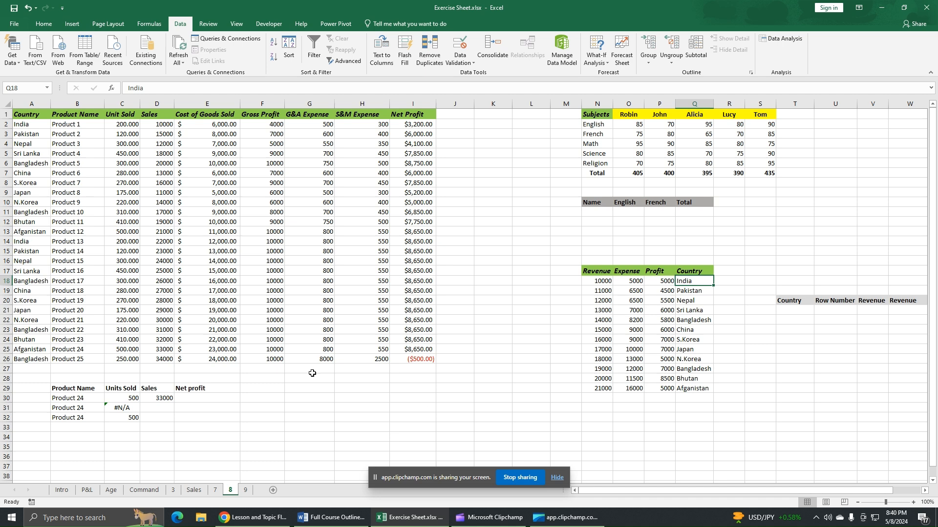
pyautogui.click(308, 324)
pyautogui.click(565, 263)
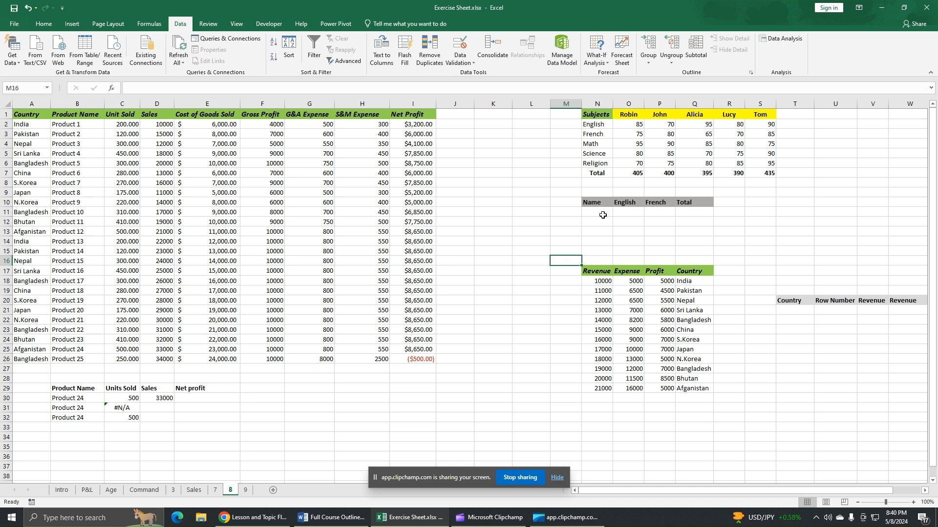
pyautogui.moveTo(609, 116); pyautogui.dragTo(763, 173)
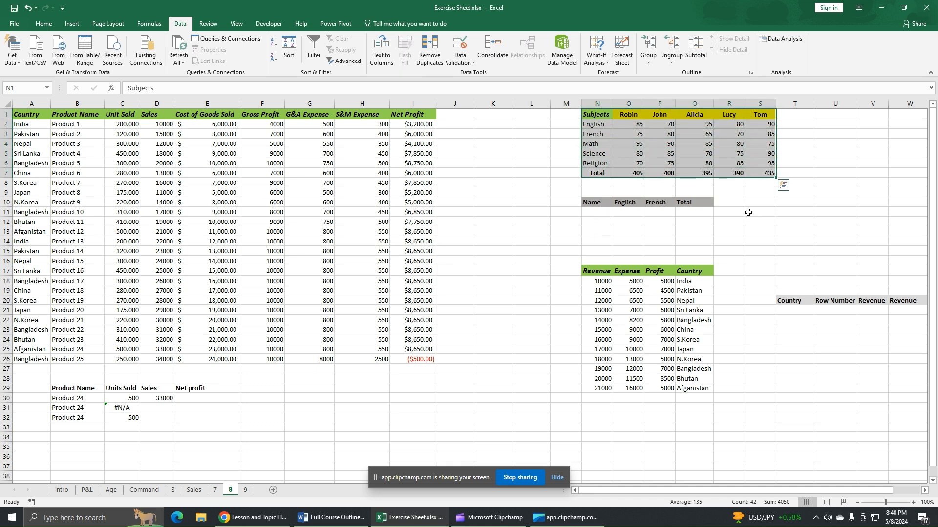
# Copy the first student's name from O1 into N11 under the Name header, pasting values only
pyautogui.click(603, 215)
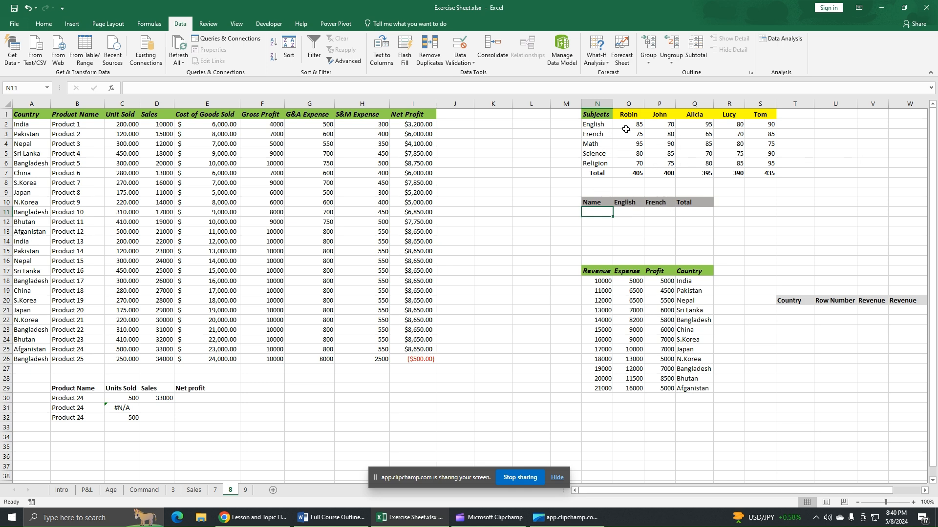
pyautogui.click(632, 113)
pyautogui.rightClick(633, 114)
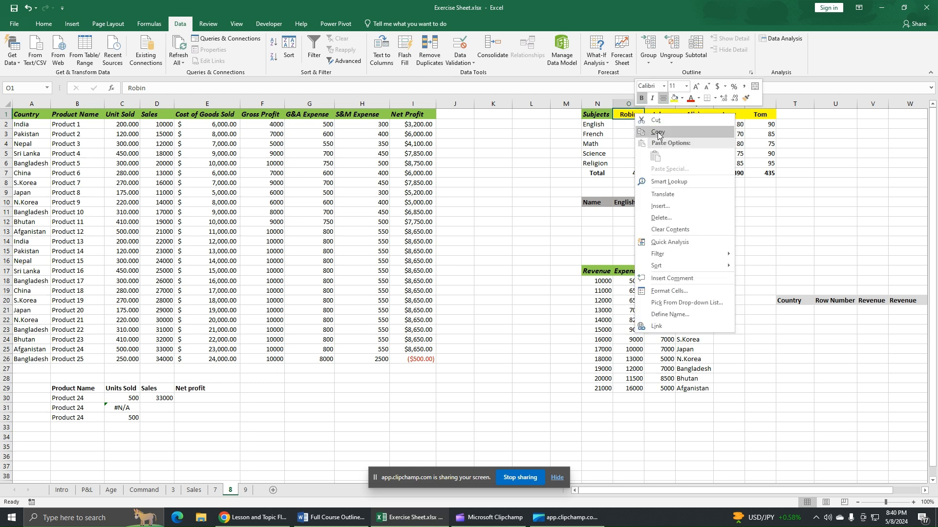
pyautogui.click(660, 134)
pyautogui.rightClick(590, 214)
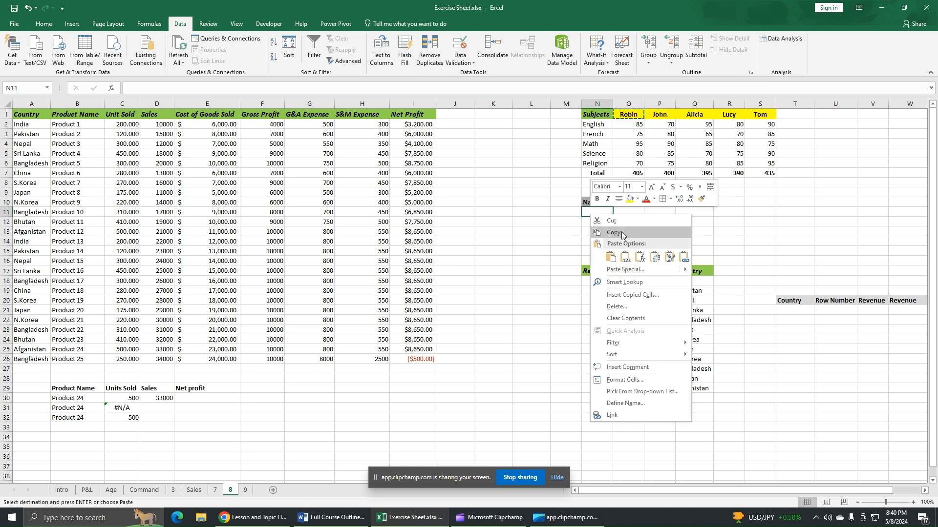
pyautogui.click(610, 257)
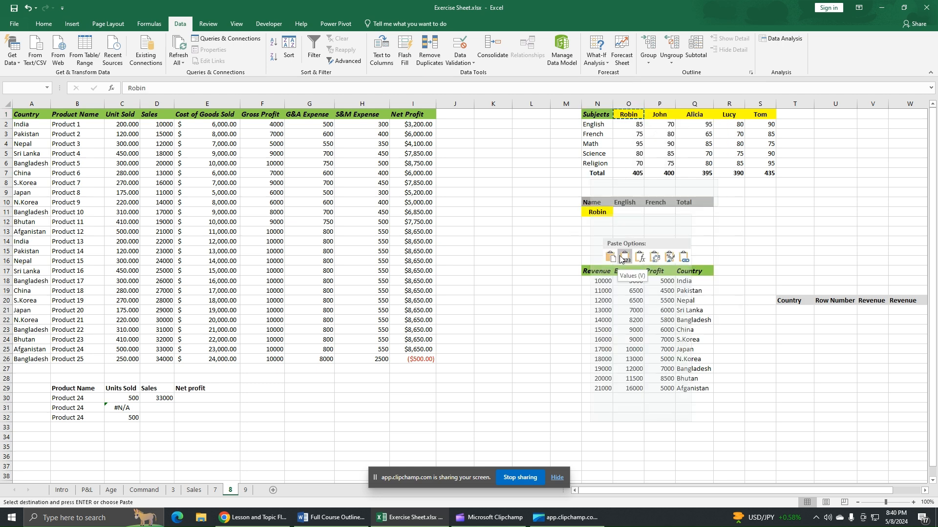
pyautogui.click(625, 257)
pyautogui.click(608, 240)
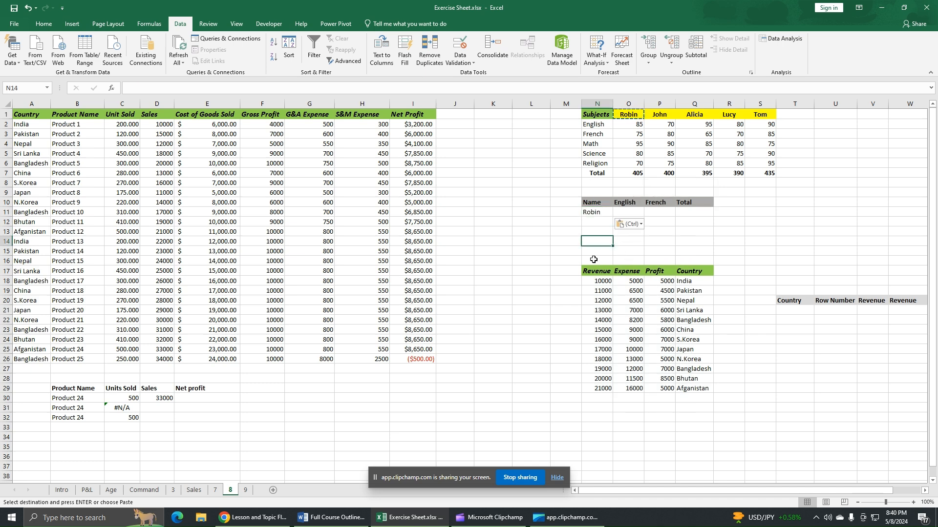
# Examine the English row of the Subjects table, comparing its label in N2 with the students' marks in O2:S2
pyautogui.click(597, 213)
pyautogui.click(618, 214)
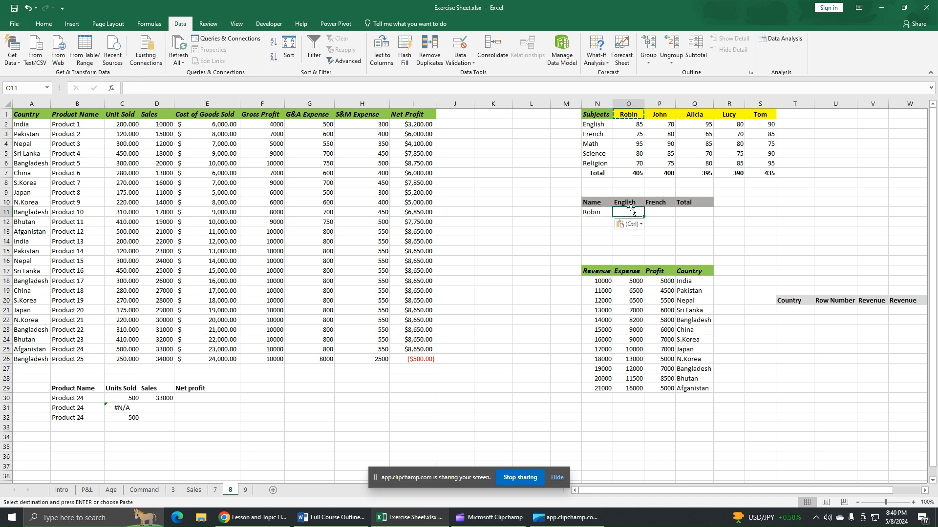
pyautogui.click(597, 126)
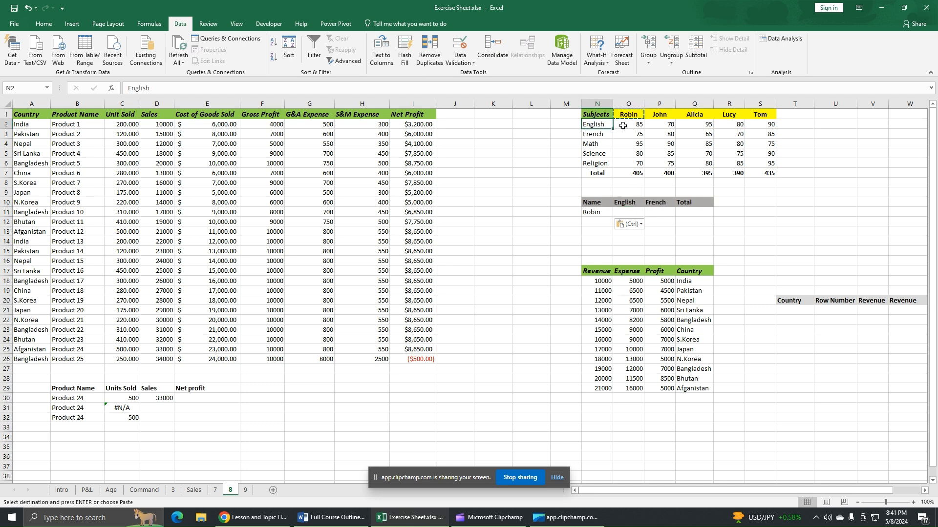
pyautogui.click(628, 125)
pyautogui.click(594, 126)
pyautogui.moveTo(629, 127); pyautogui.dragTo(762, 126)
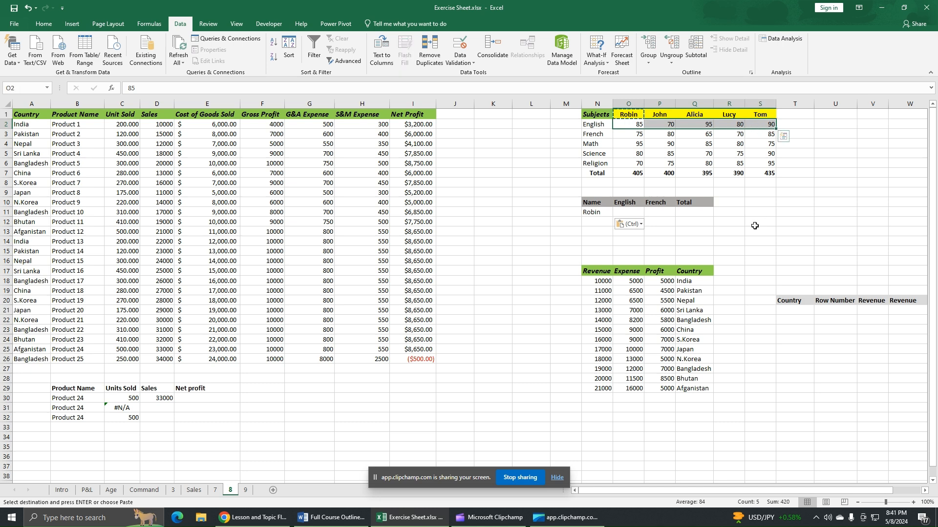
# Enter =HLOOKUP(N11,N1:S7,2,FALSE) in O11 to look up the student's English mark
pyautogui.click(635, 213)
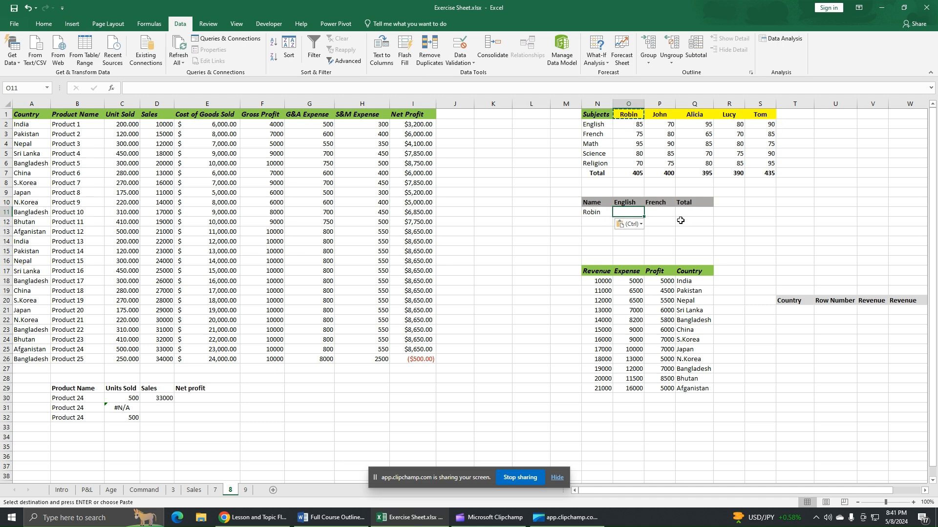
pyautogui.write('=')
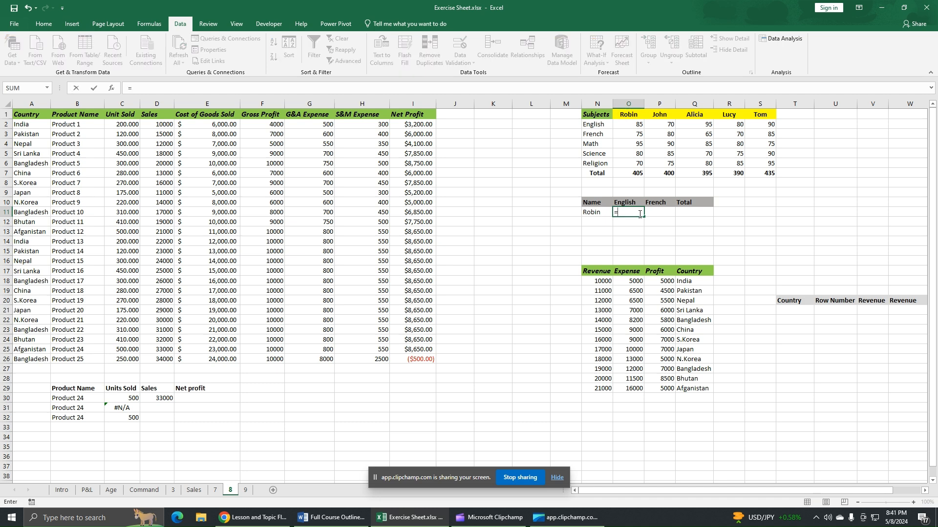
pyautogui.write('hl')
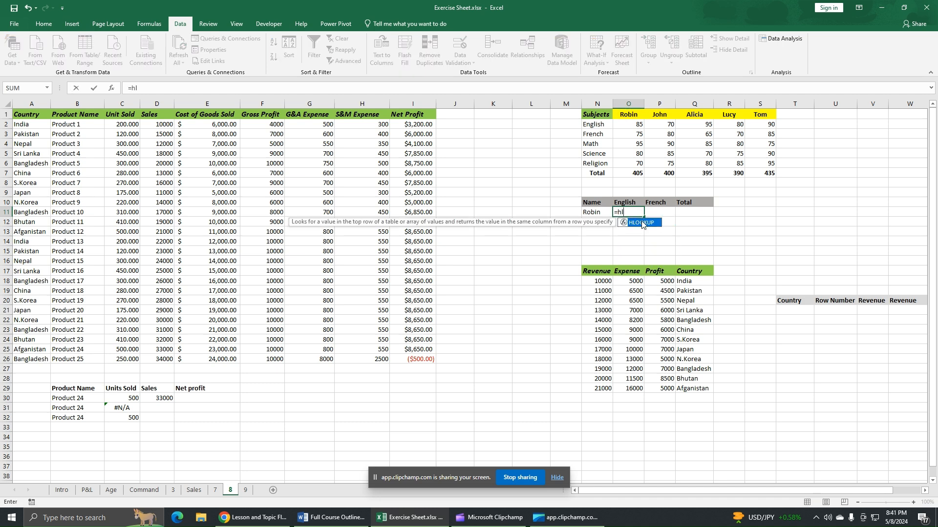
pyautogui.doubleClick(647, 223)
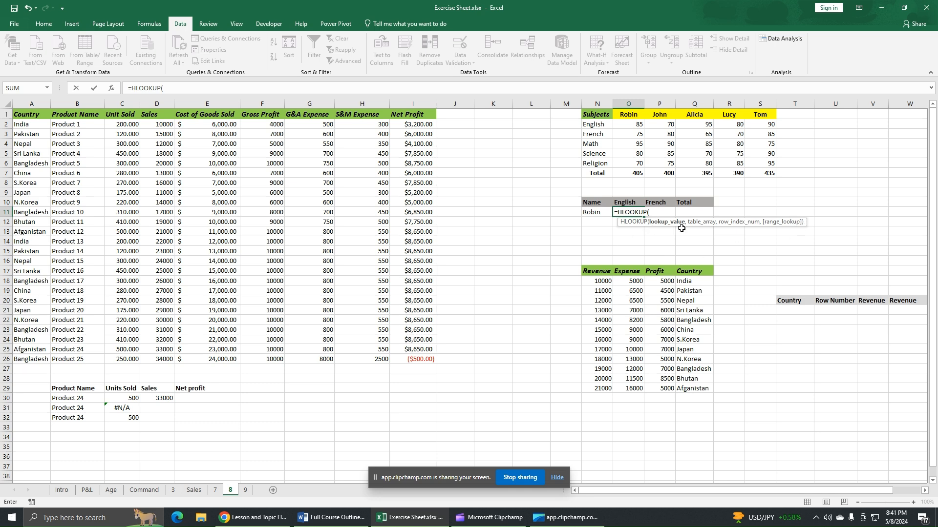
pyautogui.click(598, 217)
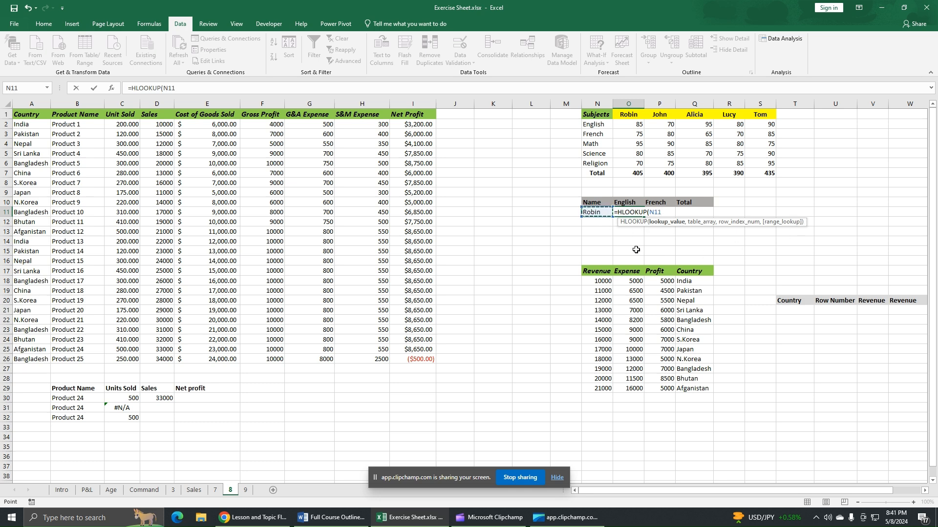
pyautogui.write(',')
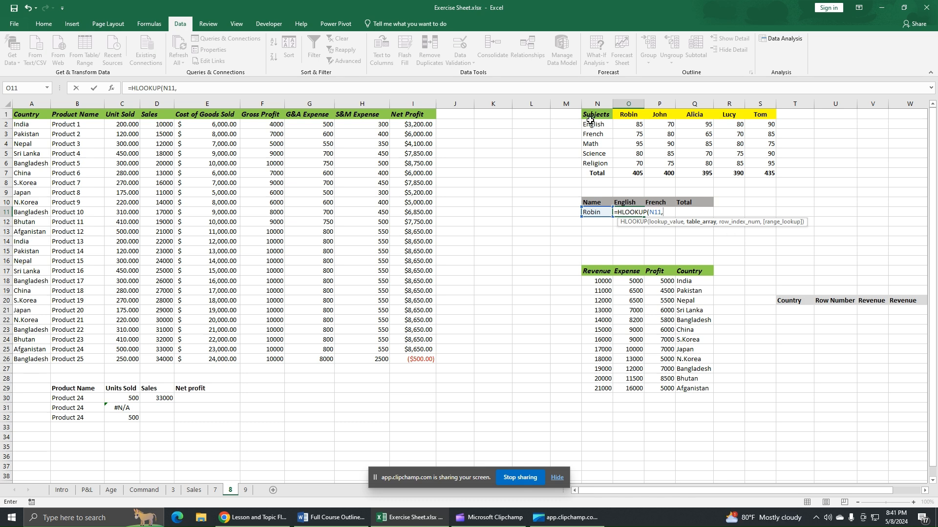
pyautogui.moveTo(591, 117); pyautogui.dragTo(748, 174)
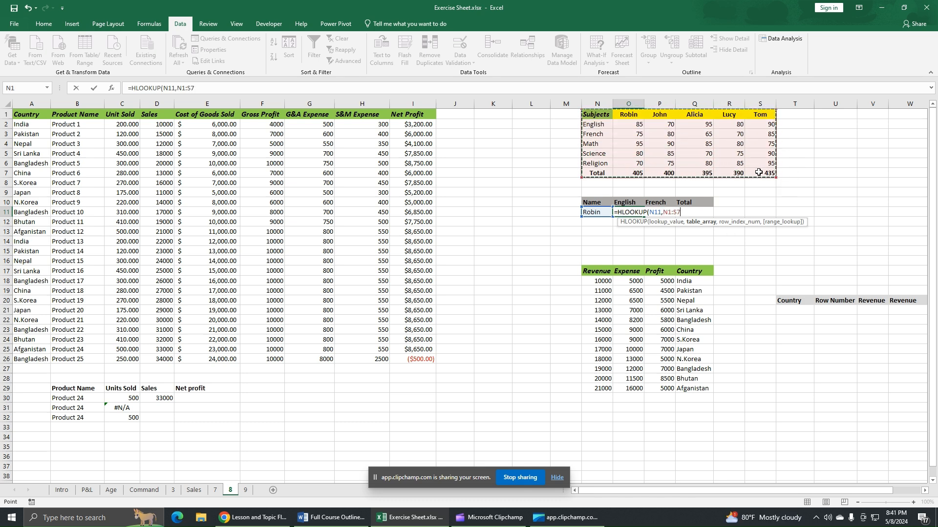
pyautogui.write(',2')
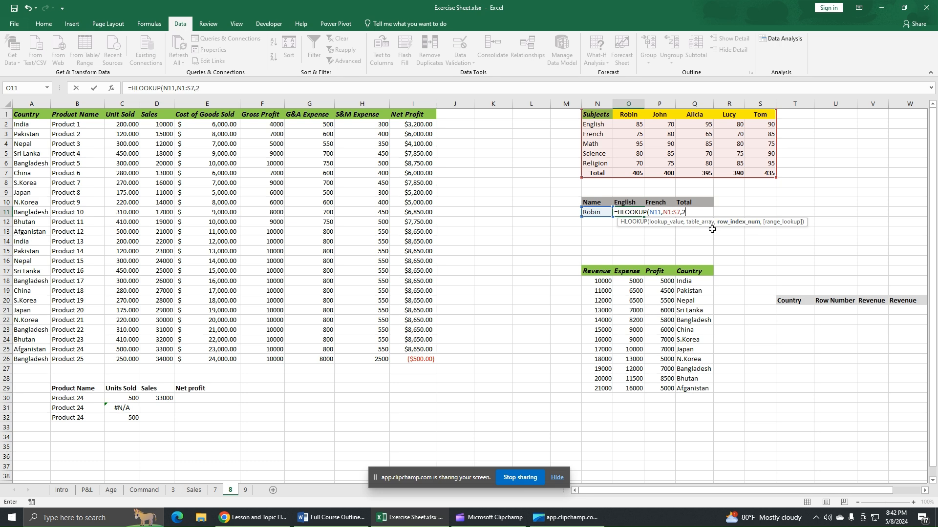
pyautogui.write(',')
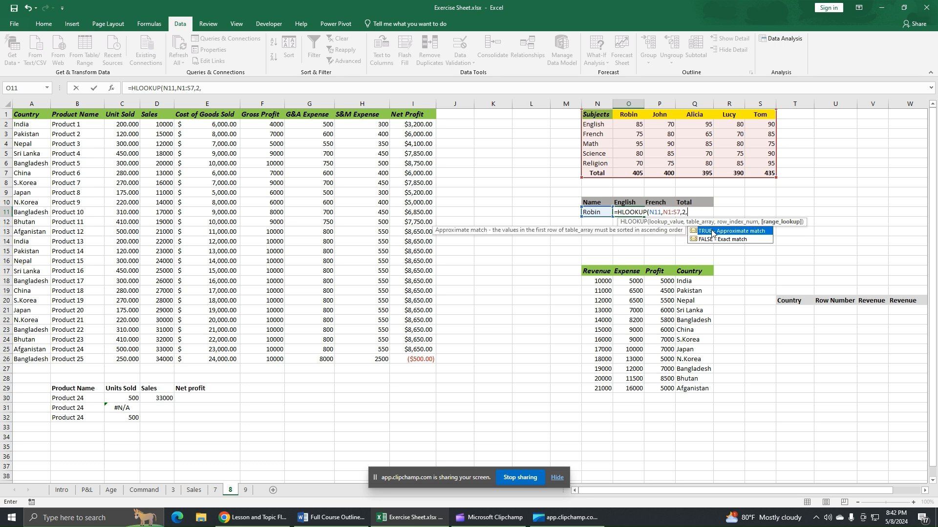
pyautogui.doubleClick(737, 240)
pyautogui.write(')')
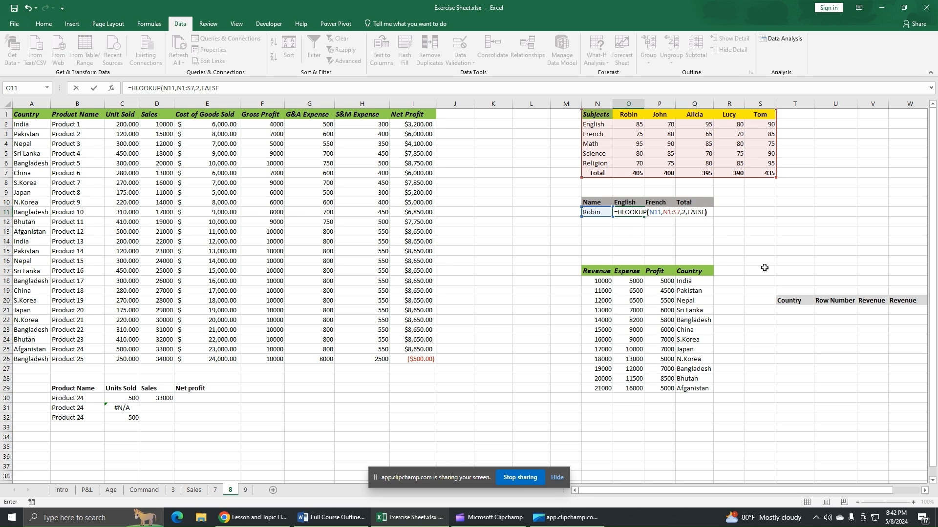
pyautogui.press('Return')
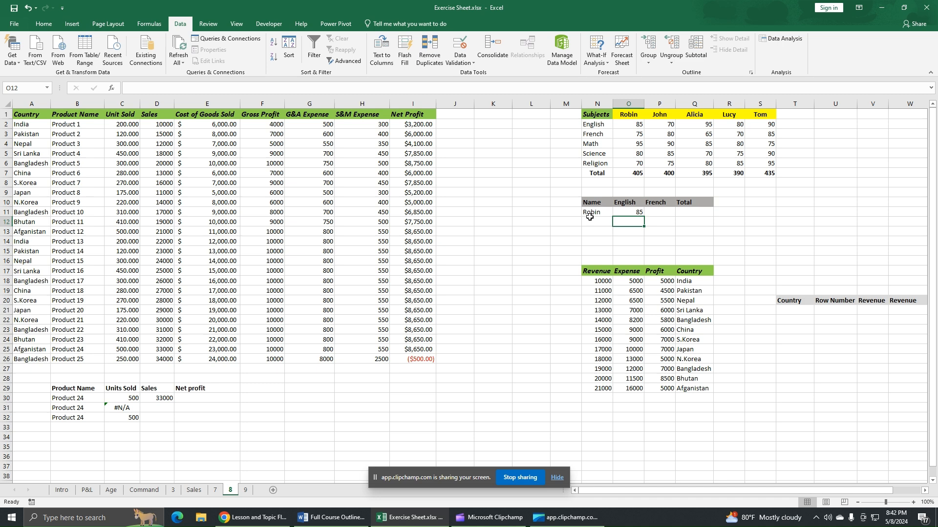
# Enter =HLOOKUP(N11,N1:S7,3,FALSE) in P11 to look up the student's French mark
pyautogui.click(662, 211)
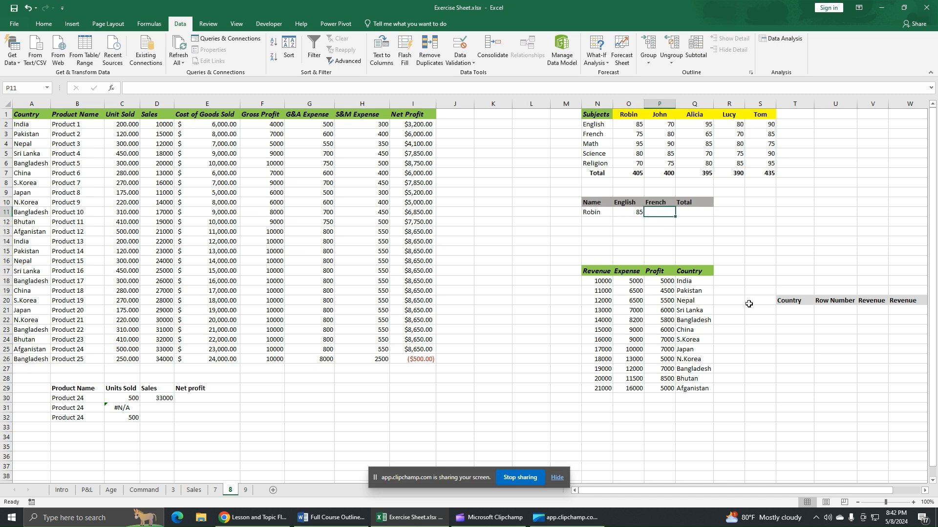
pyautogui.write('=')
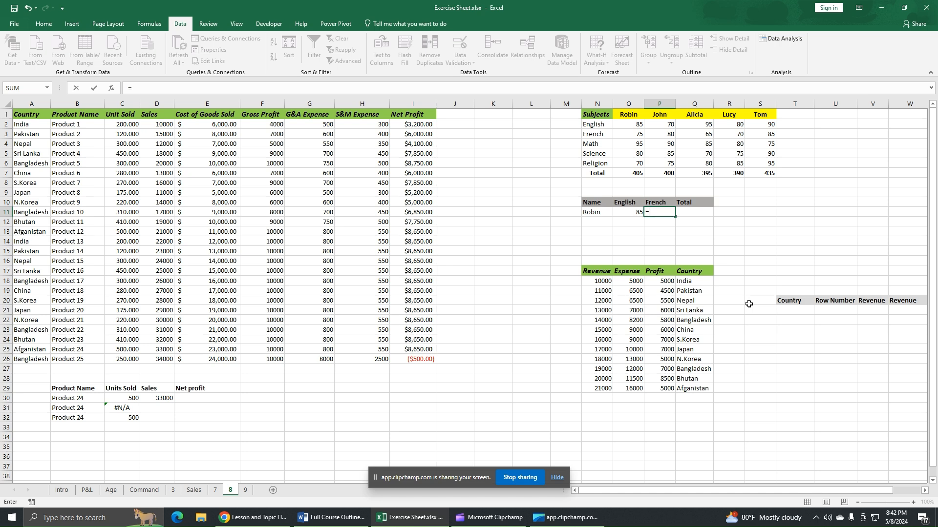
pyautogui.write('hl')
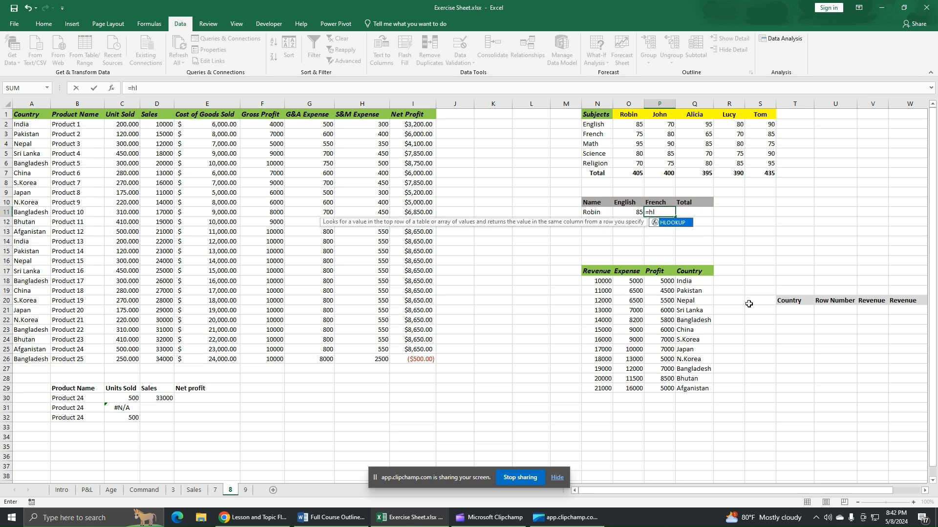
pyautogui.doubleClick(683, 224)
pyautogui.click(606, 211)
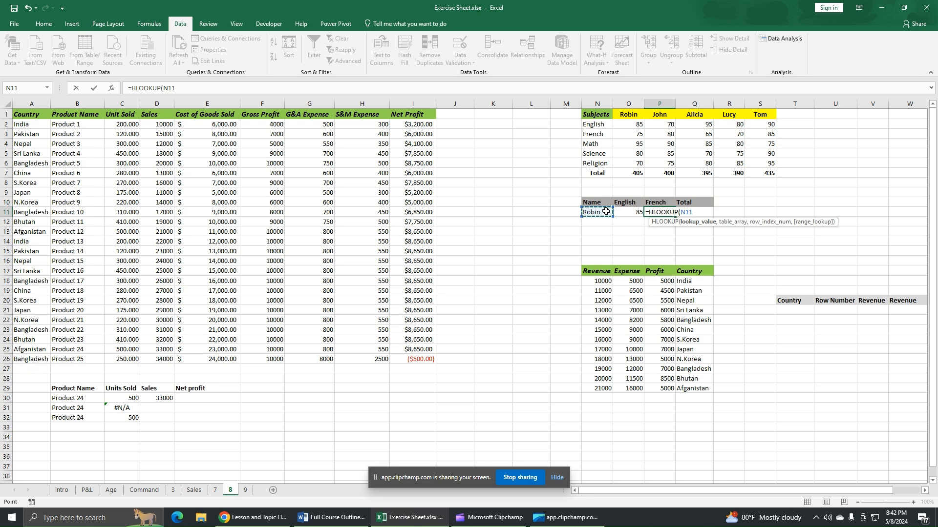
pyautogui.write(',')
pyautogui.moveTo(600, 117); pyautogui.dragTo(747, 182)
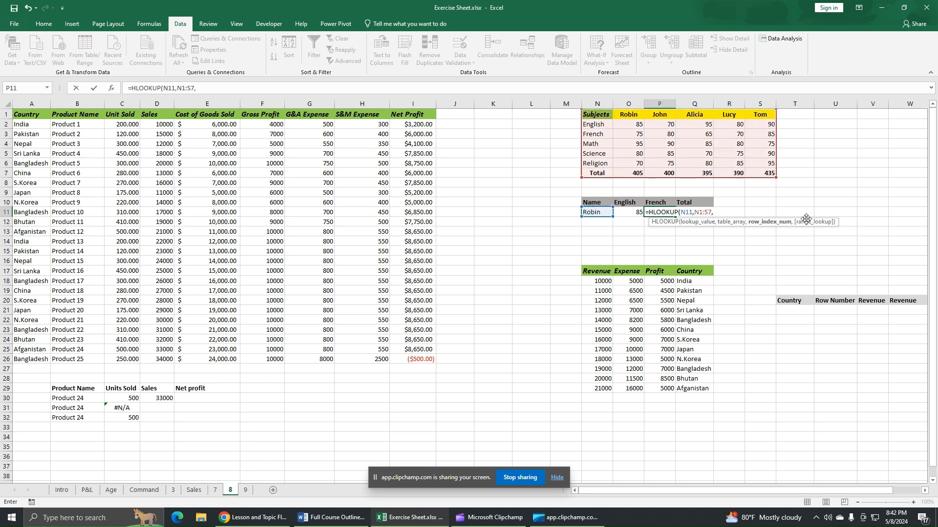
pyautogui.write(',3,')
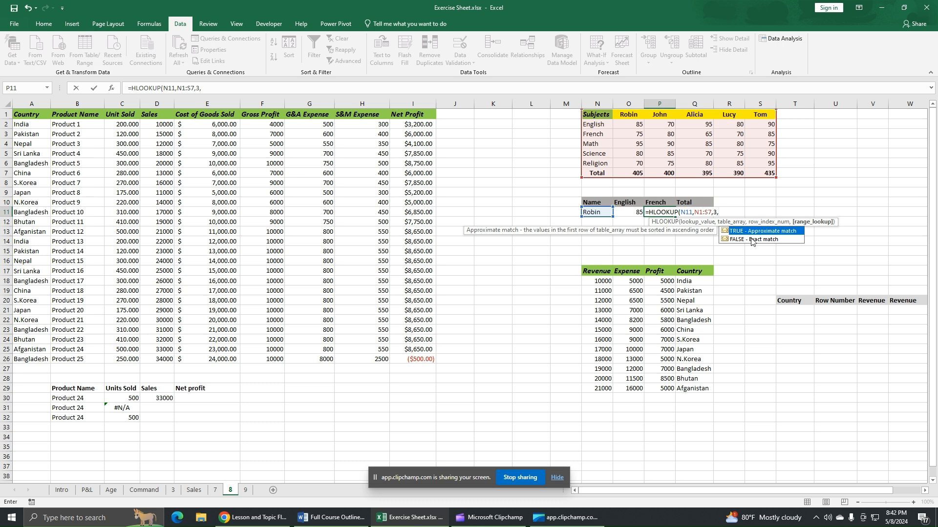
pyautogui.doubleClick(752, 240)
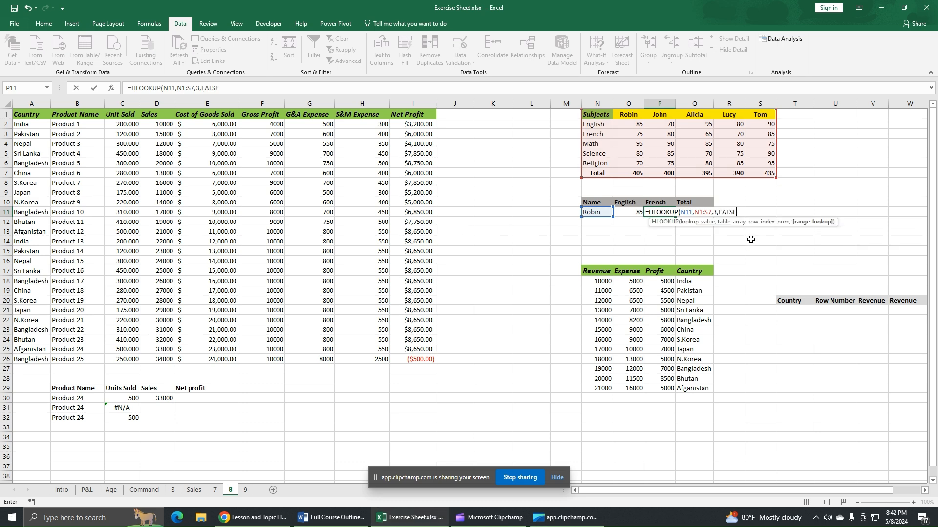
pyautogui.press('Return')
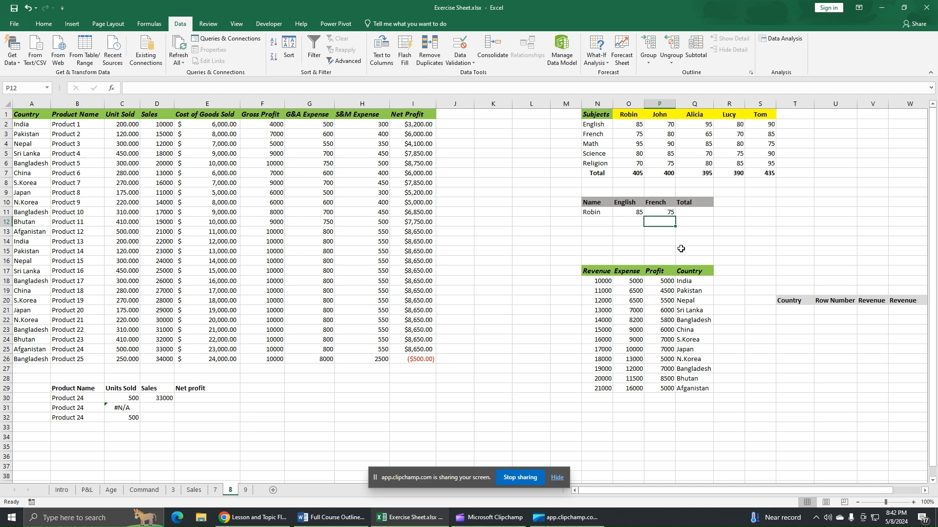
# Enter =HLOOKUP(N11,N1:S7,7,FALSE) in Q11 to look up the student's total marks
pyautogui.click(694, 214)
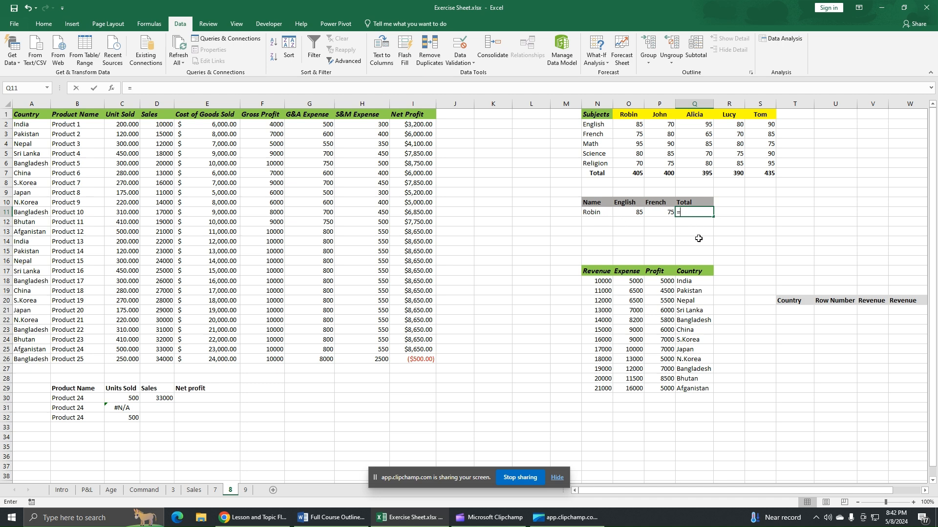
pyautogui.write('hl')
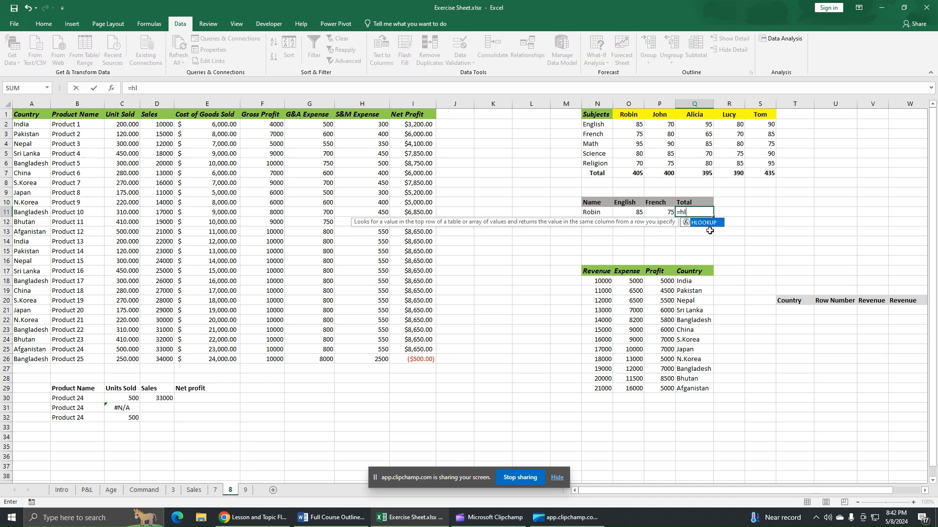
pyautogui.doubleClick(714, 225)
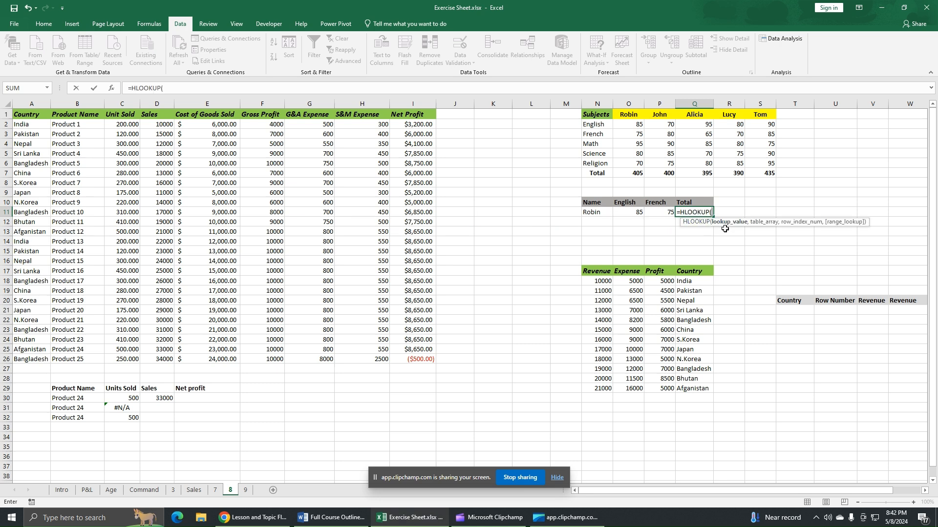
pyautogui.click(602, 212)
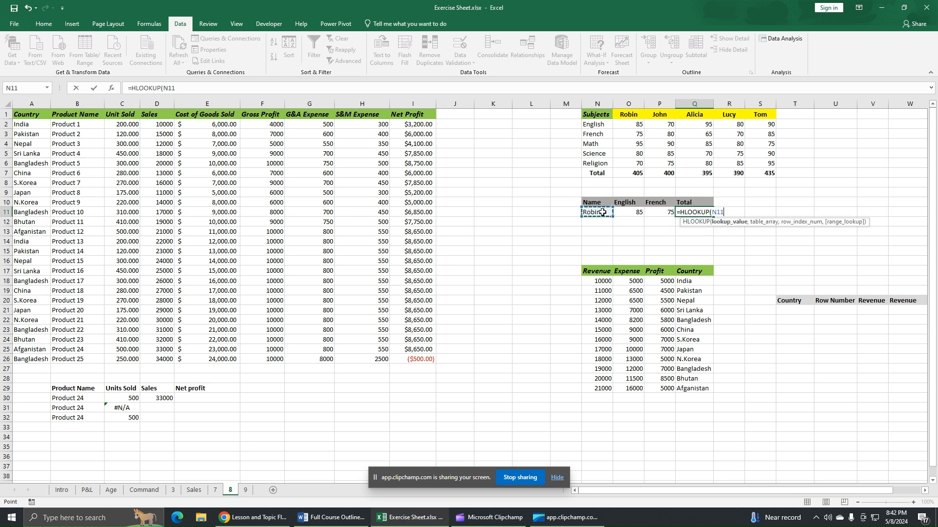
pyautogui.write(',')
pyautogui.moveTo(598, 117); pyautogui.dragTo(763, 173)
pyautogui.write(',7')
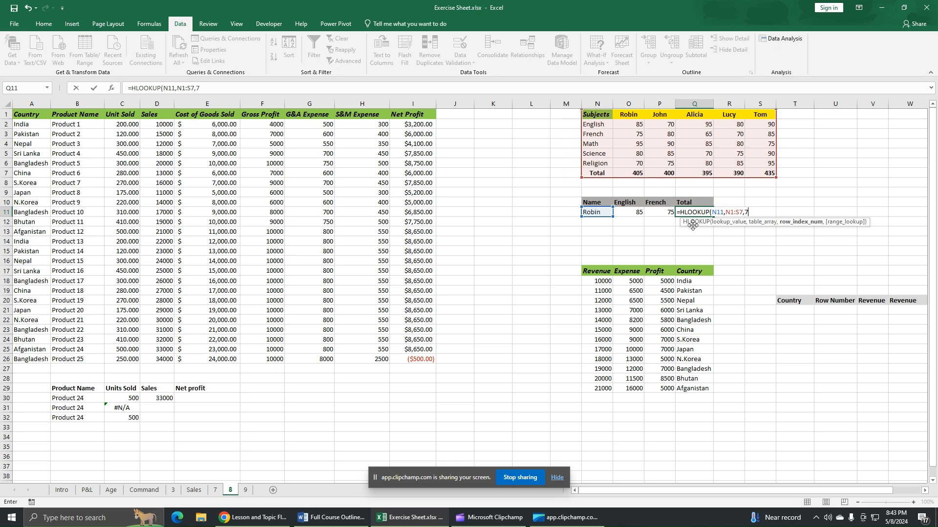
pyautogui.write(',')
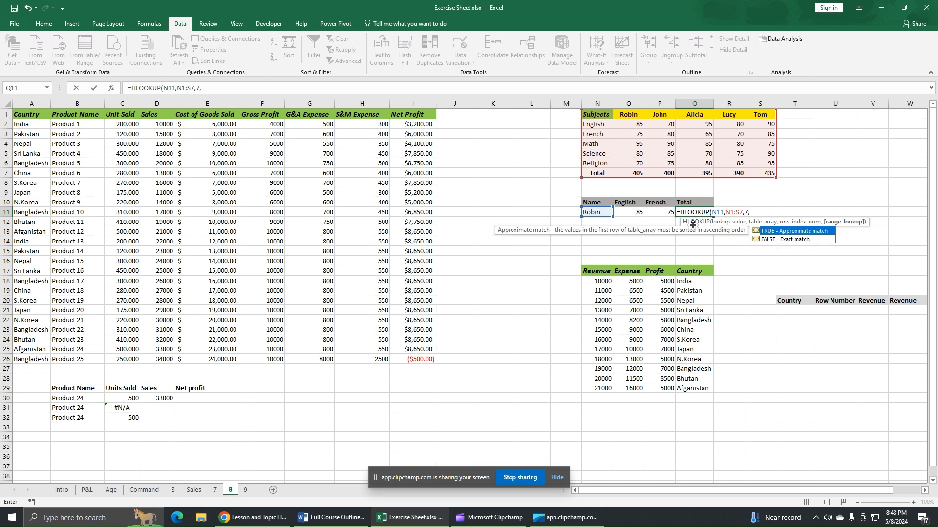
pyautogui.doubleClick(804, 240)
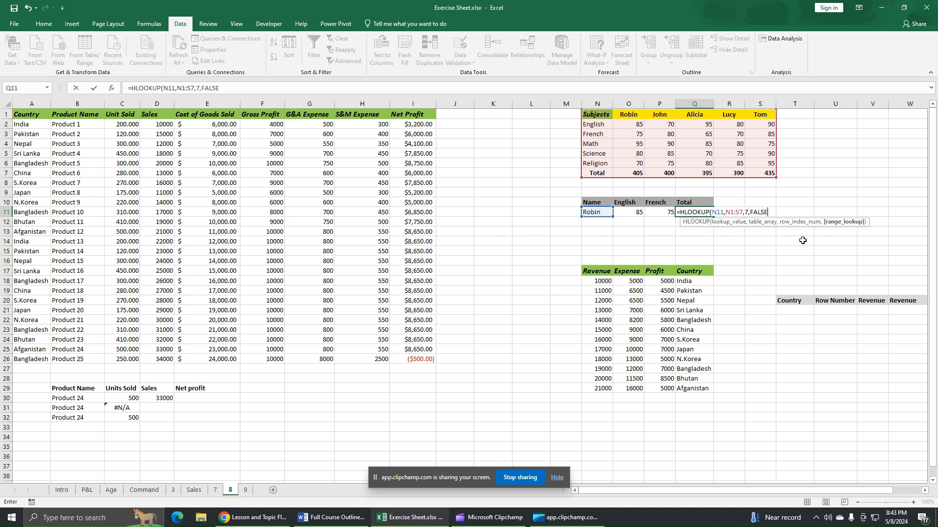
pyautogui.write(')')
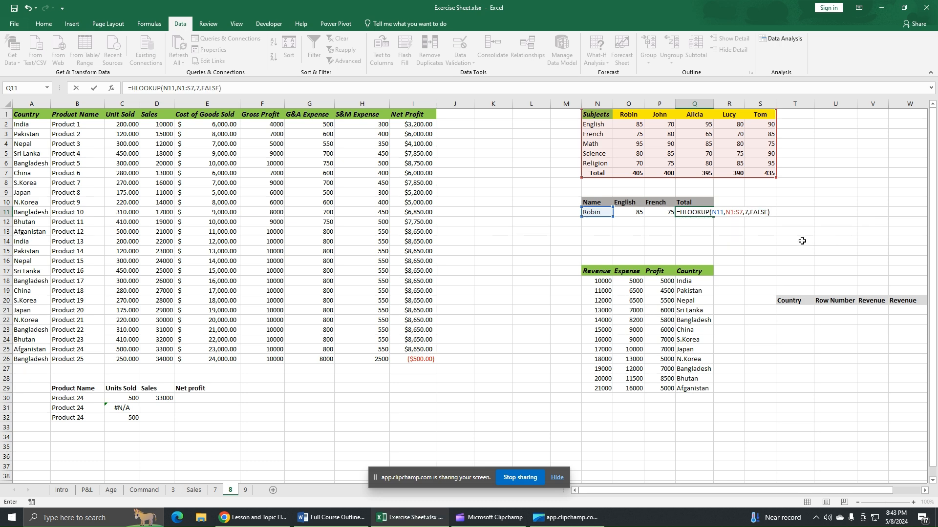
pyautogui.press('Return')
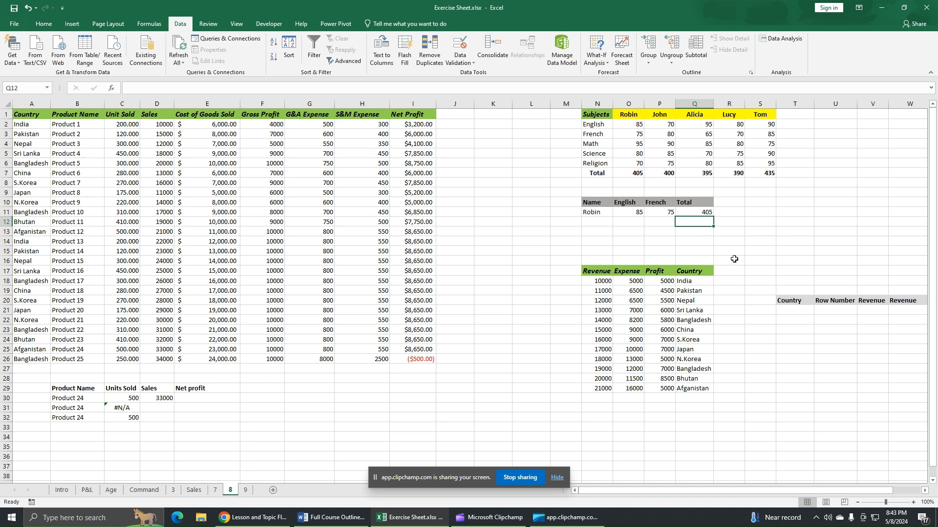
# Add list data validation to the Name cell N11, using the student names in =$O$1:$S$1 as the source
pyautogui.click(665, 115)
pyautogui.click(692, 116)
pyautogui.click(728, 115)
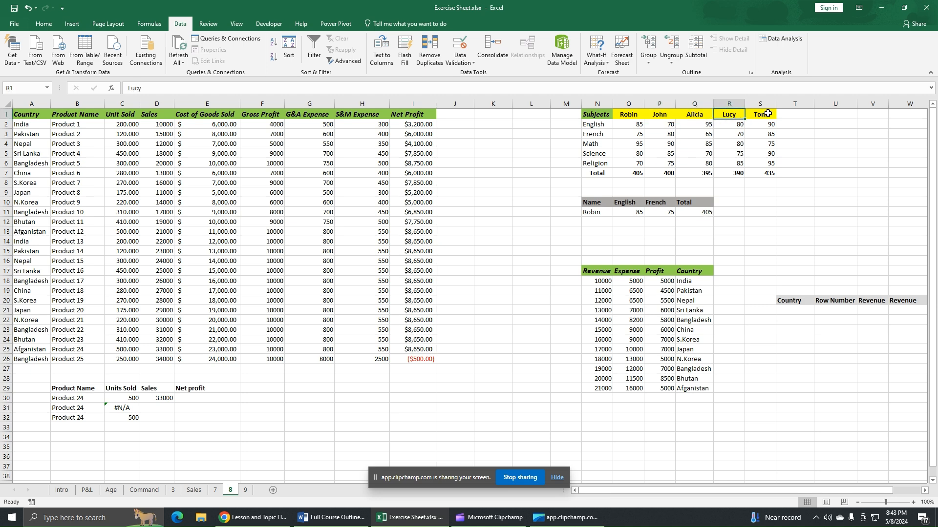
pyautogui.click(762, 116)
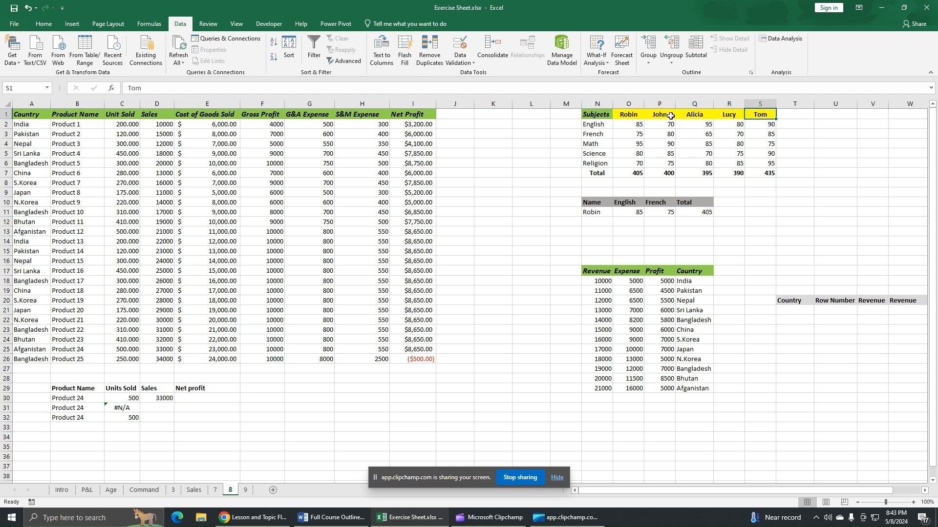
pyautogui.click(609, 213)
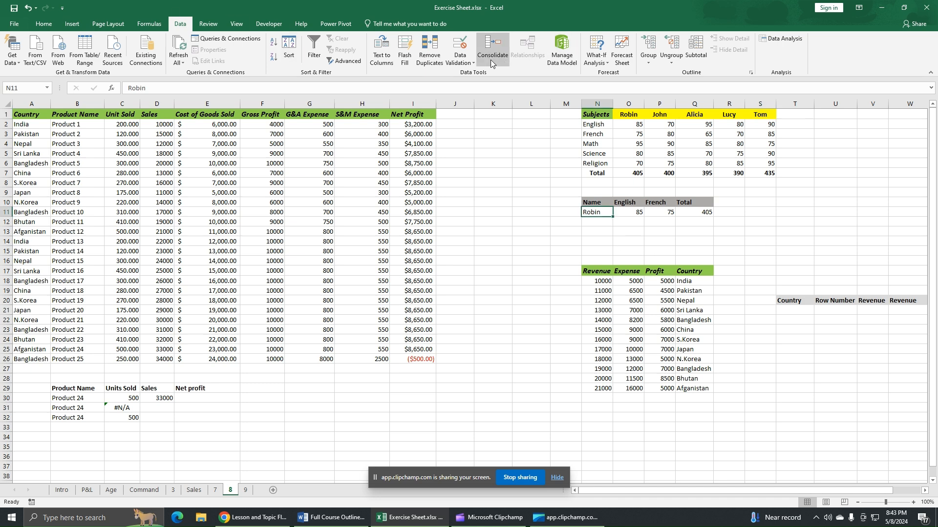
pyautogui.click(461, 58)
pyautogui.click(490, 75)
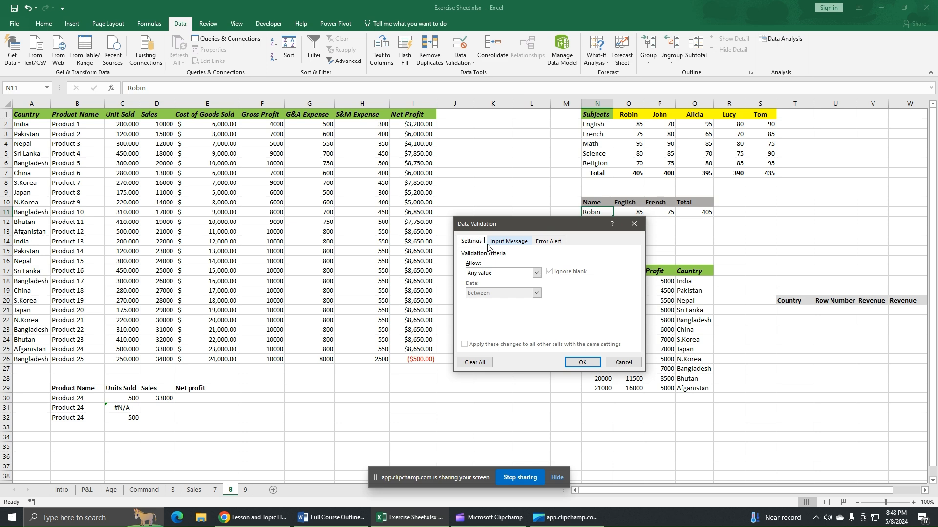
pyautogui.click(536, 273)
pyautogui.click(488, 301)
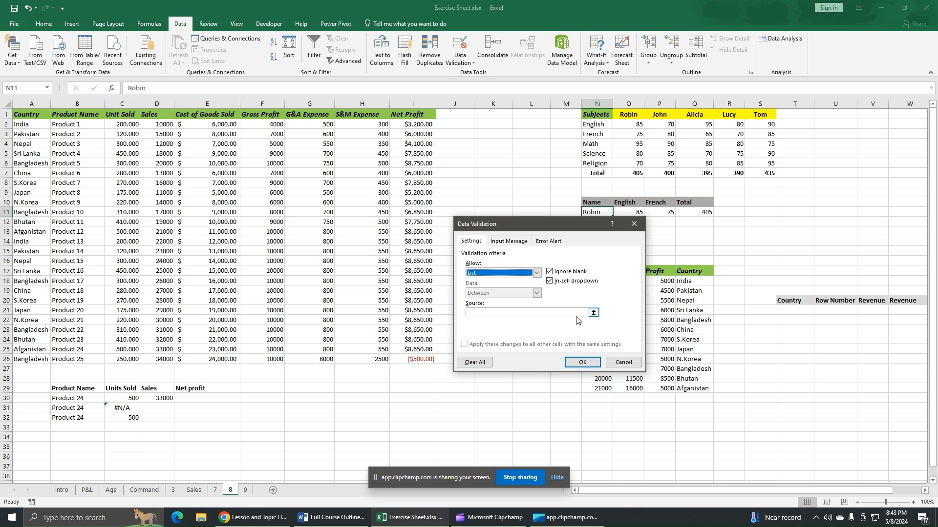
pyautogui.click(594, 312)
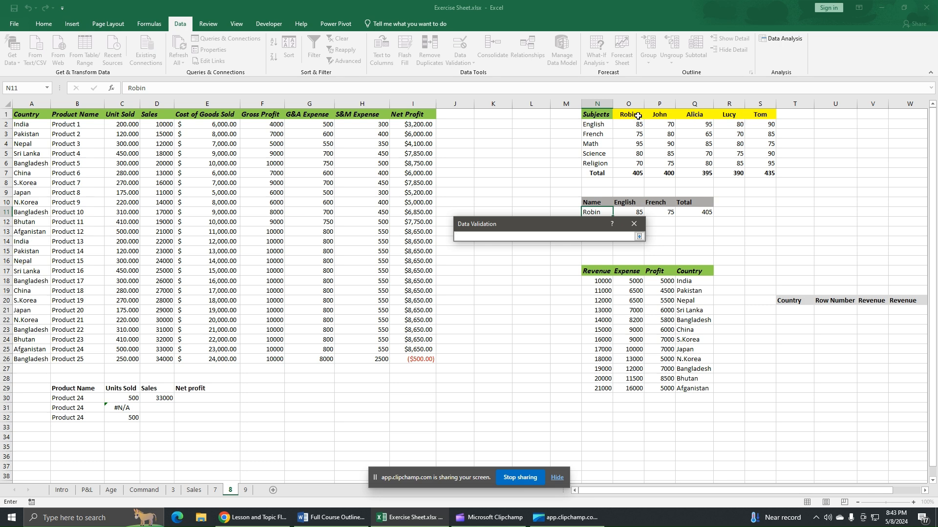
pyautogui.moveTo(638, 116); pyautogui.dragTo(768, 117)
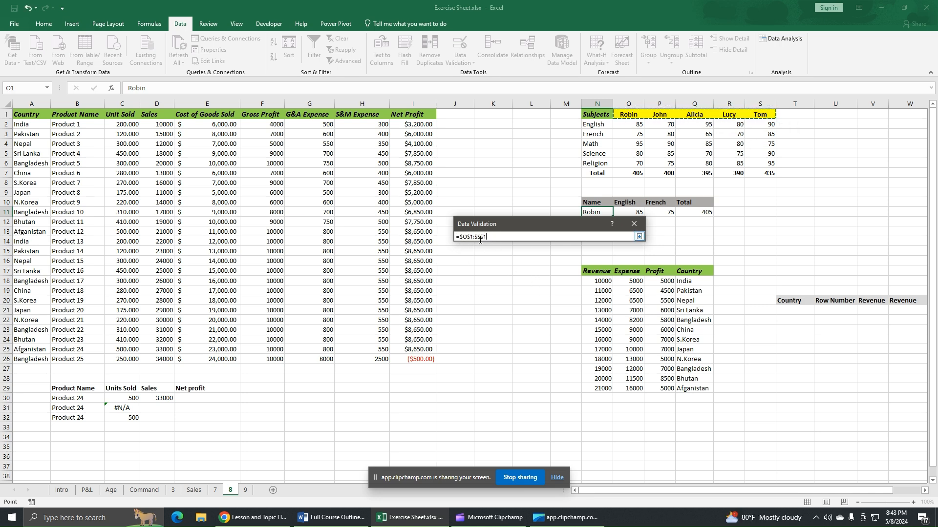
pyautogui.click(638, 236)
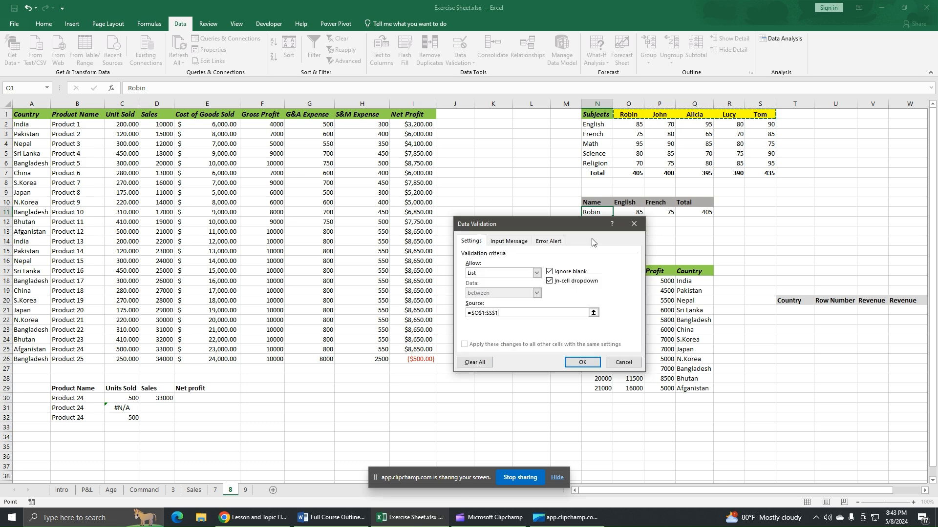
pyautogui.click(583, 362)
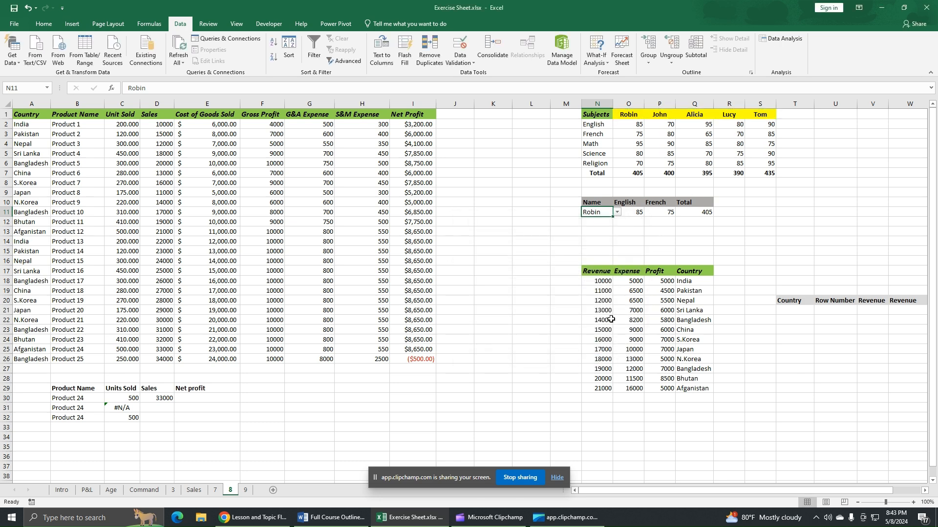
# Change the student in N11 to the third name in the validation list, followed by the fourth name
pyautogui.click(617, 214)
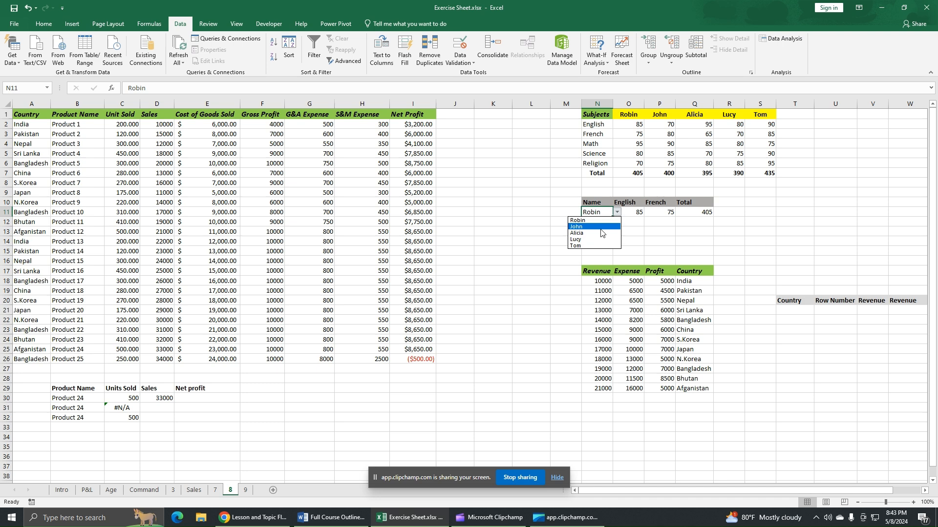
pyautogui.click(601, 233)
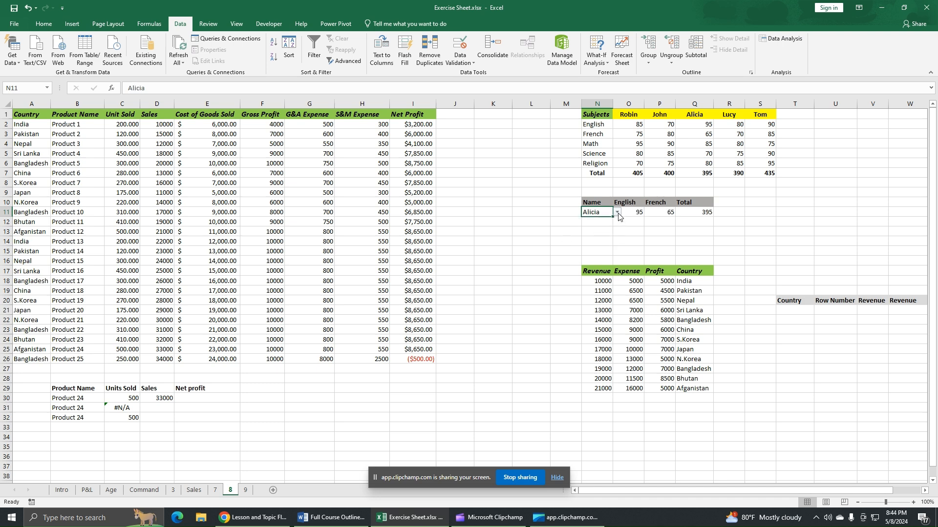
pyautogui.click(618, 214)
pyautogui.click(602, 239)
pyautogui.click(668, 238)
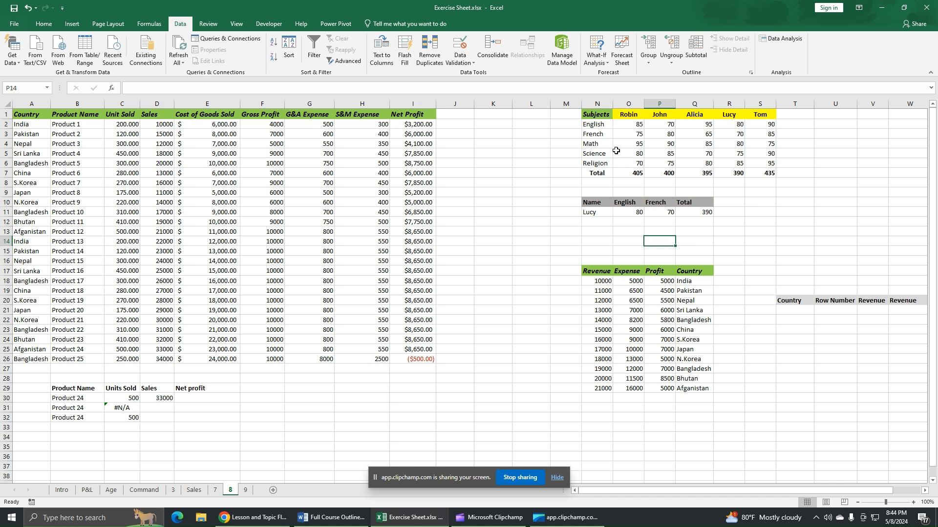
pyautogui.click(733, 225)
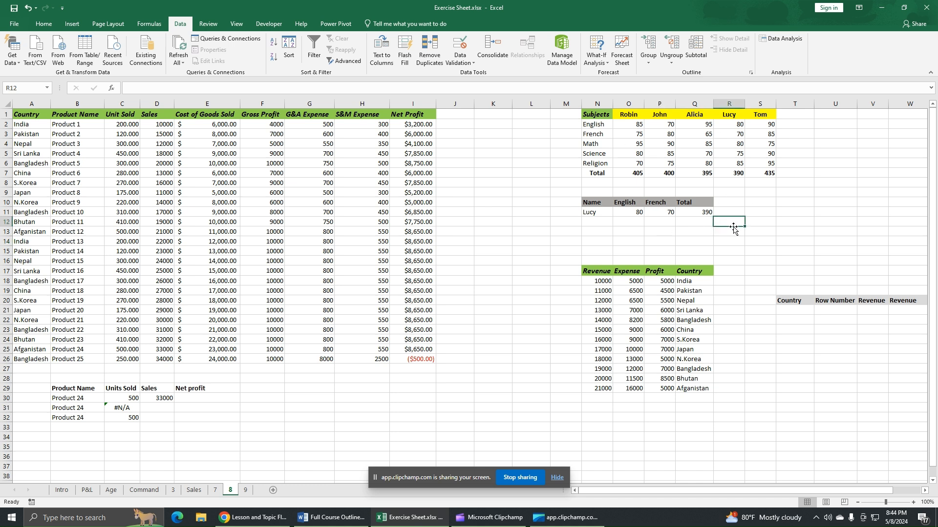